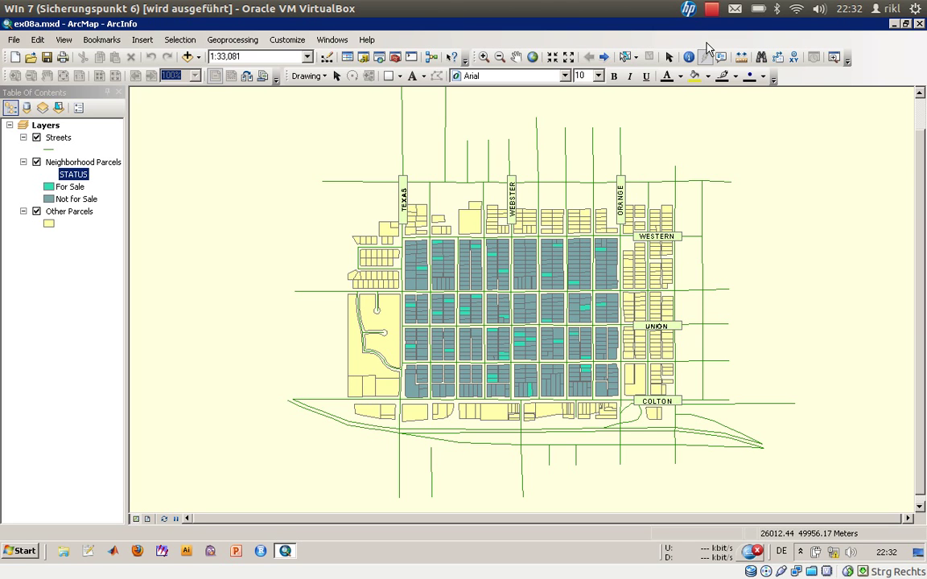
Enable HTML pop-ups, then select the Streets, Other Parcels and Neighborhood Parcels layers in turn.
left_click(706, 54)
left_click(61, 138)
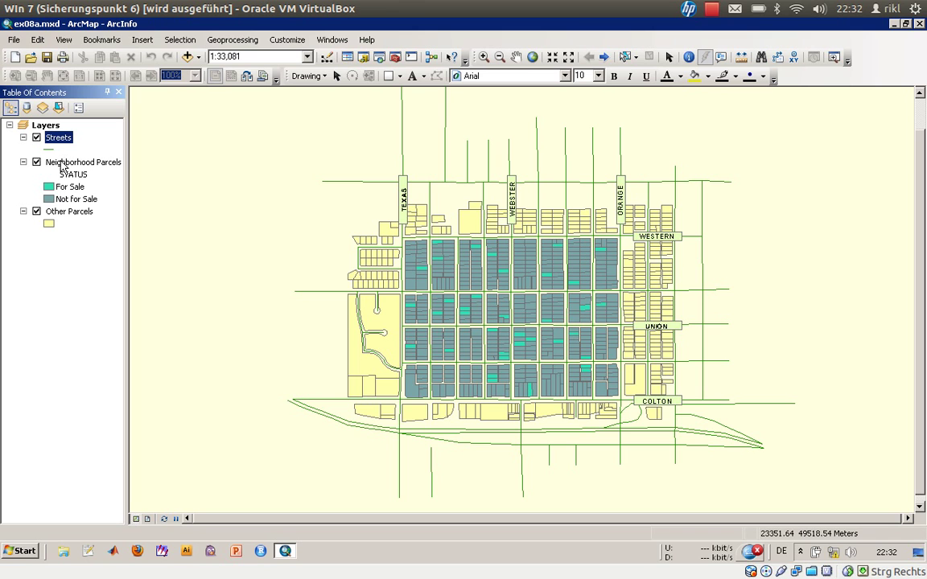
left_click(62, 163)
left_click(72, 213)
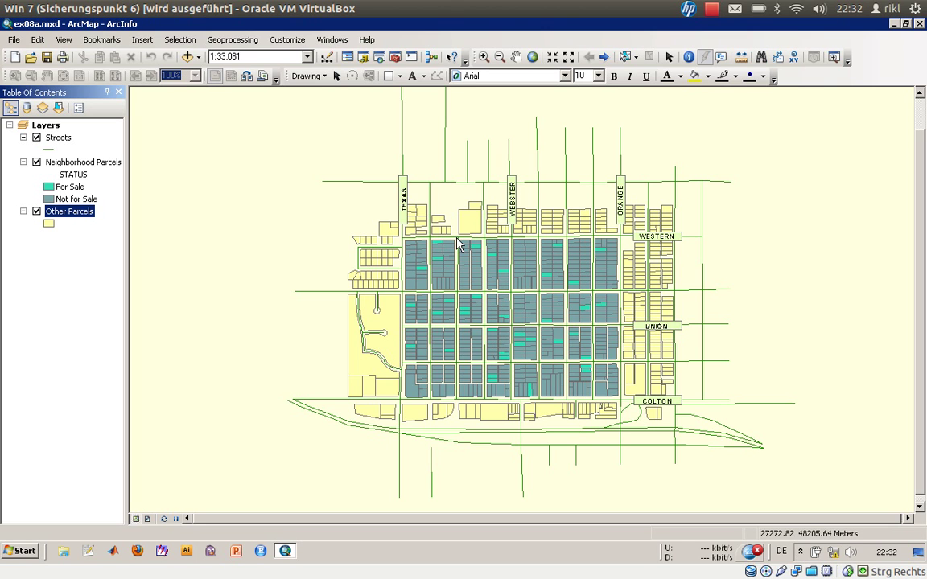
Identify one Neighborhood Parcel, check its BD_RMS bedroom count, and close the results.
left_click(65, 162)
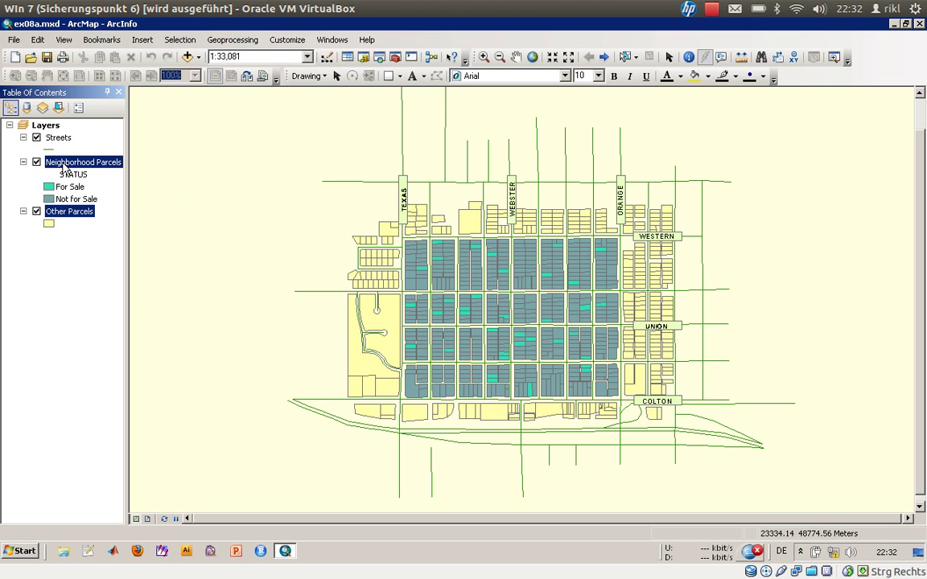
left_click(689, 57)
left_click(533, 249)
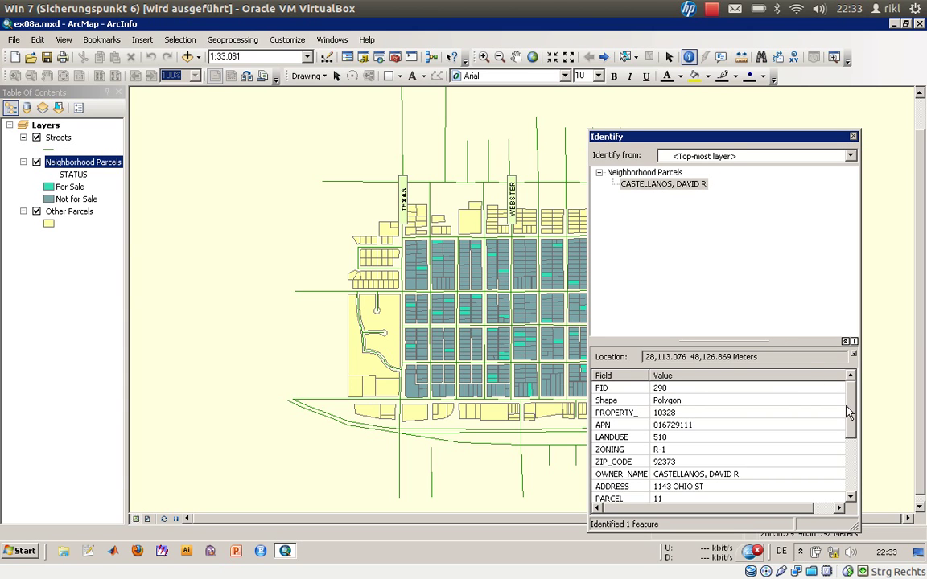
left_click_drag(853, 414, 861, 459)
left_click(662, 425)
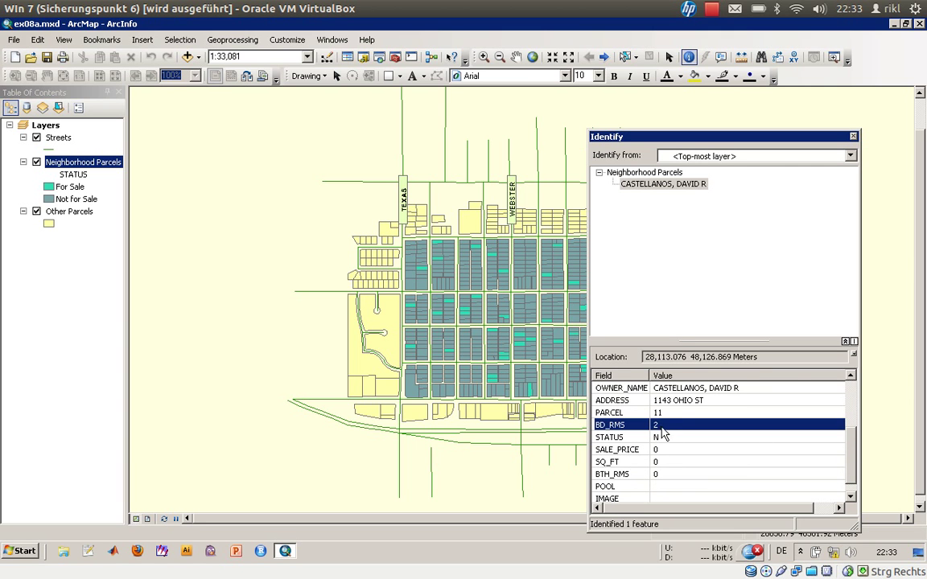
left_click(854, 137)
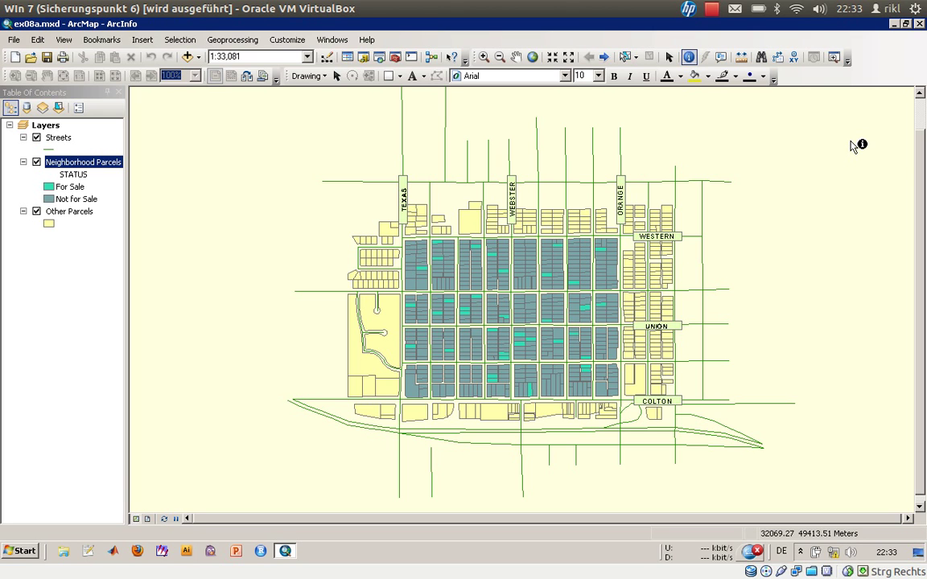
Identify two more parcels in the top block near Texas, closing the results after each.
left_click(469, 252)
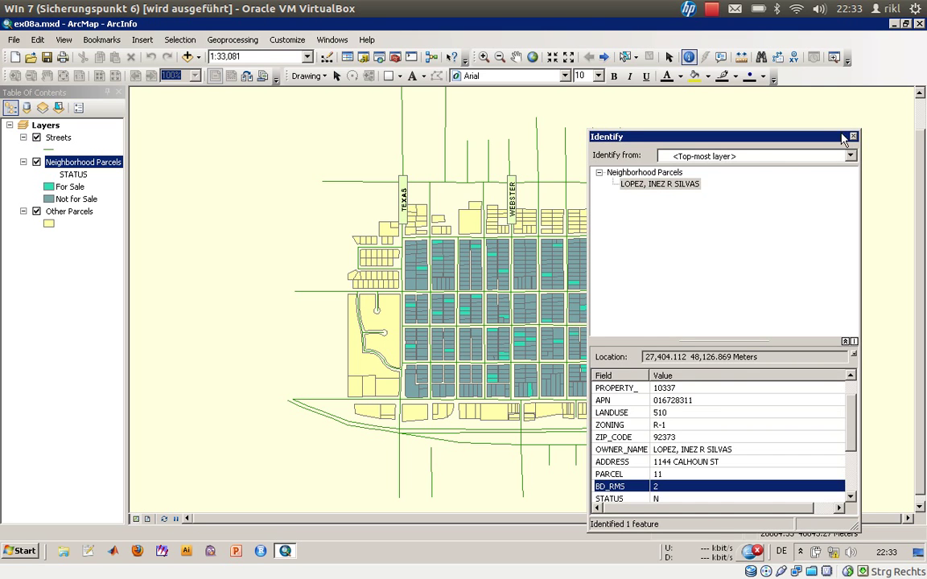
left_click(853, 136)
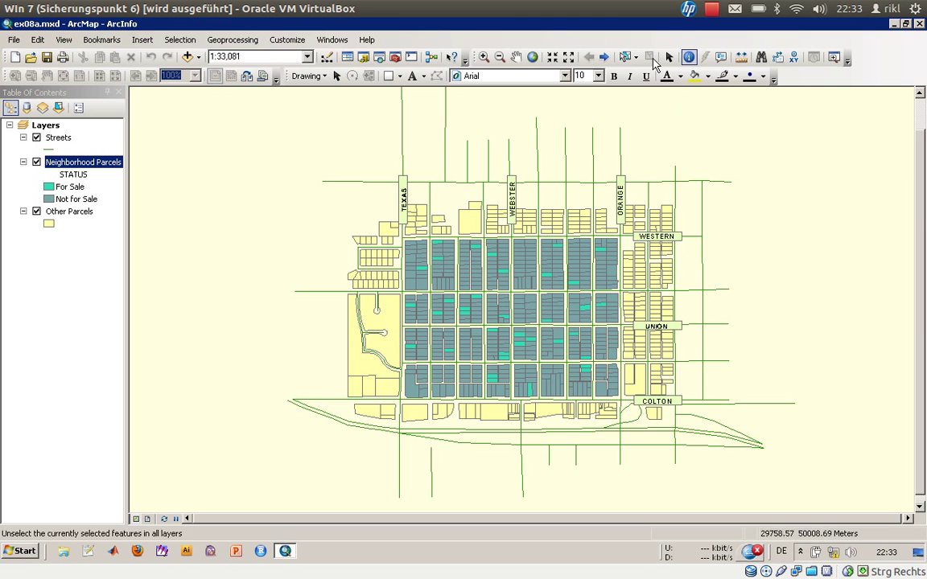
left_click(463, 267)
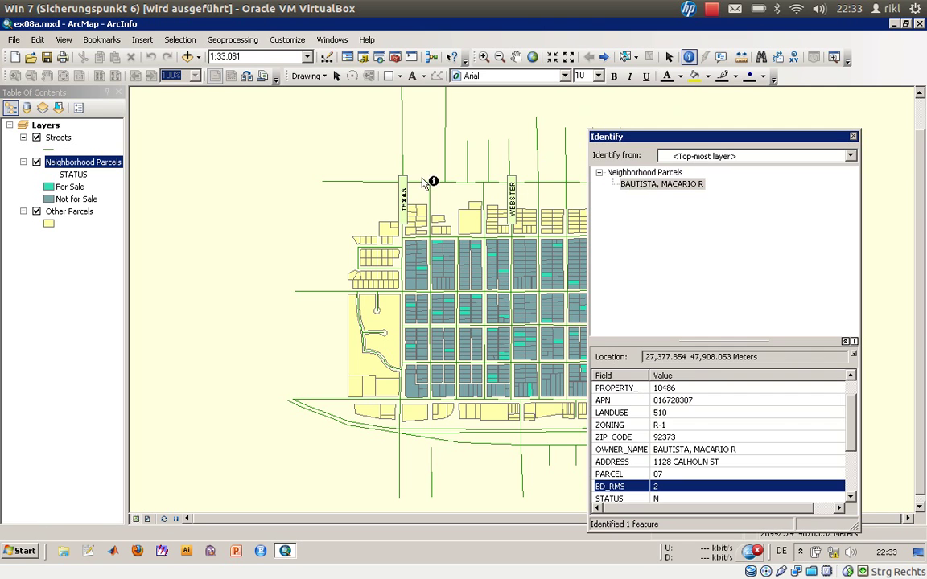
left_click(853, 136)
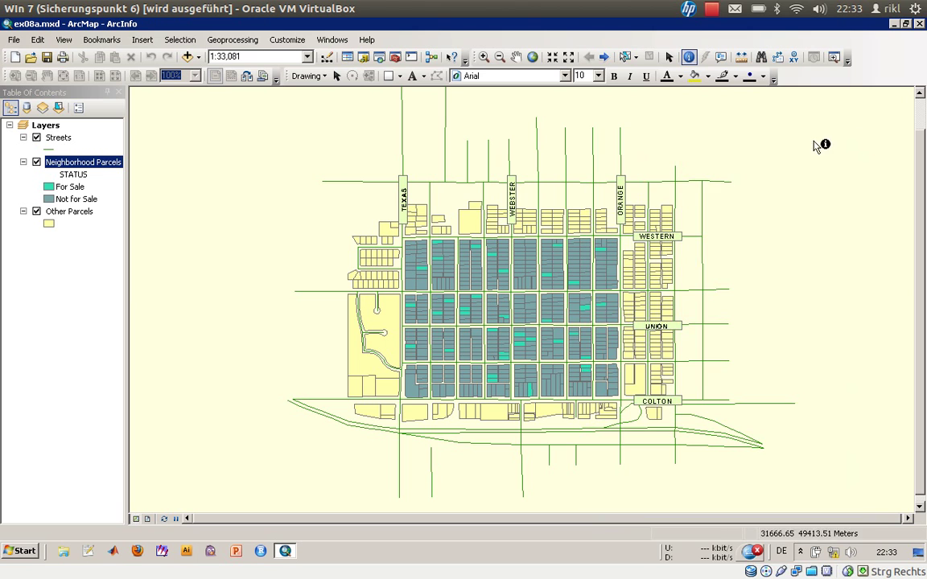
Look at the Selection Options settings and close them without changes.
left_click(179, 40)
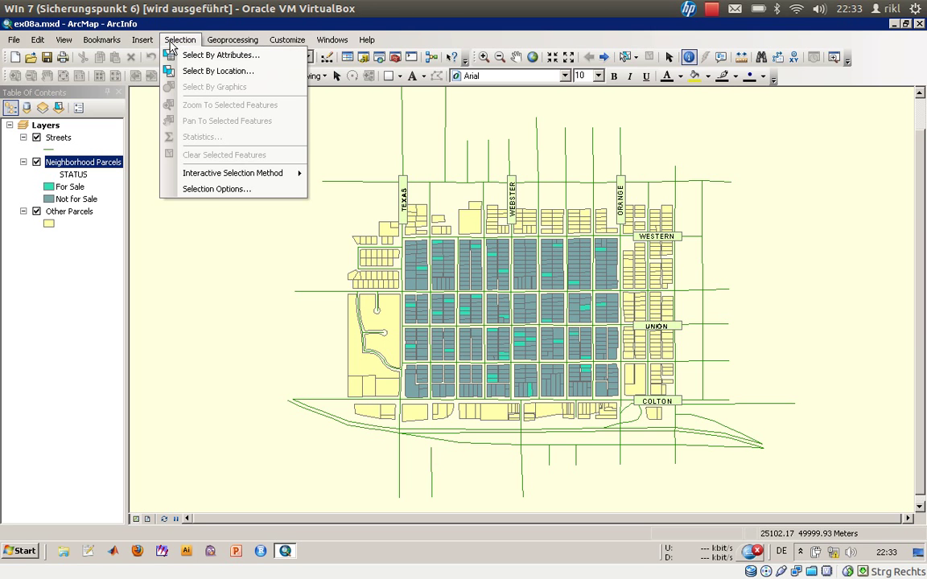
left_click(216, 190)
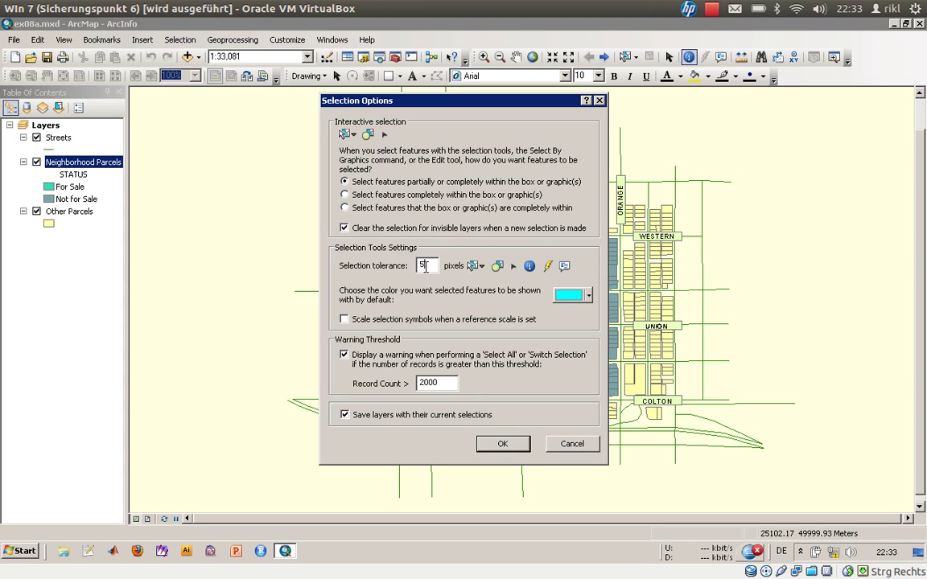
left_click(505, 451)
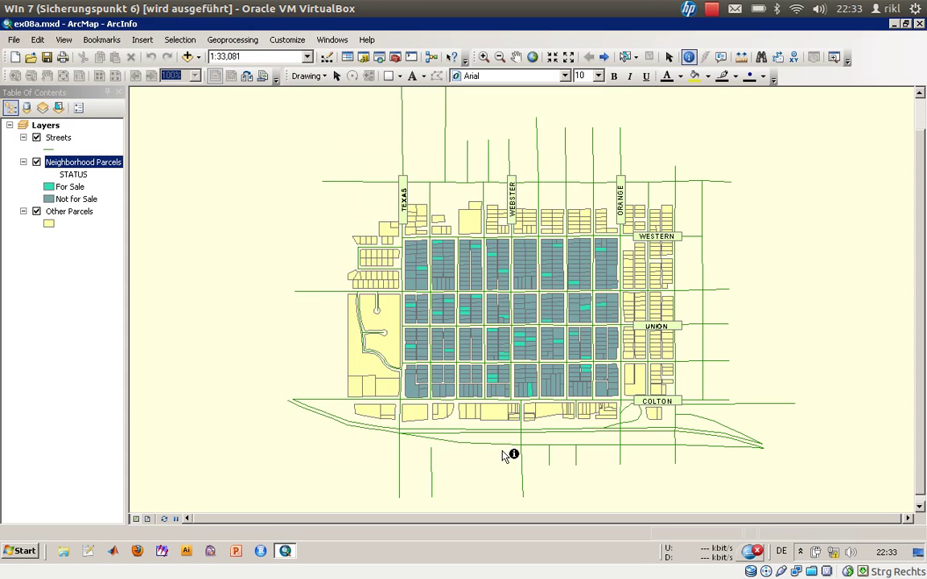
Identify a spot that returns several parcels and step through each listed parcel's attributes.
left_click(494, 313)
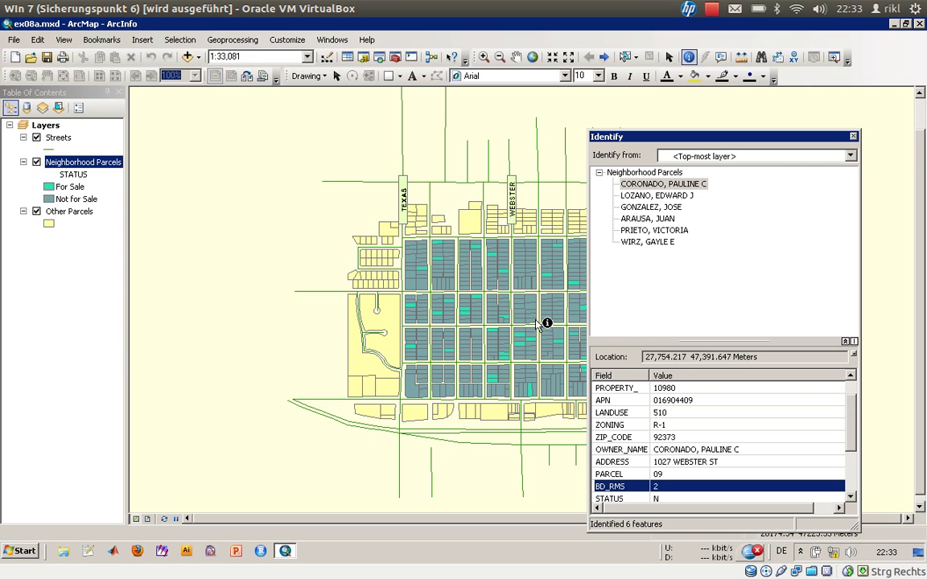
left_click(653, 195)
key("Down")
key("Down")
key("Down")
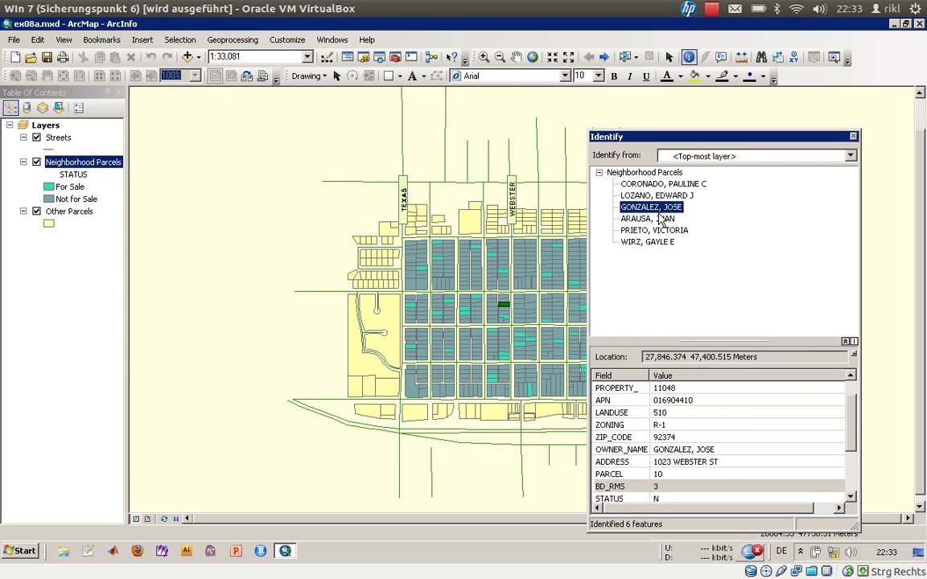
left_click(657, 243)
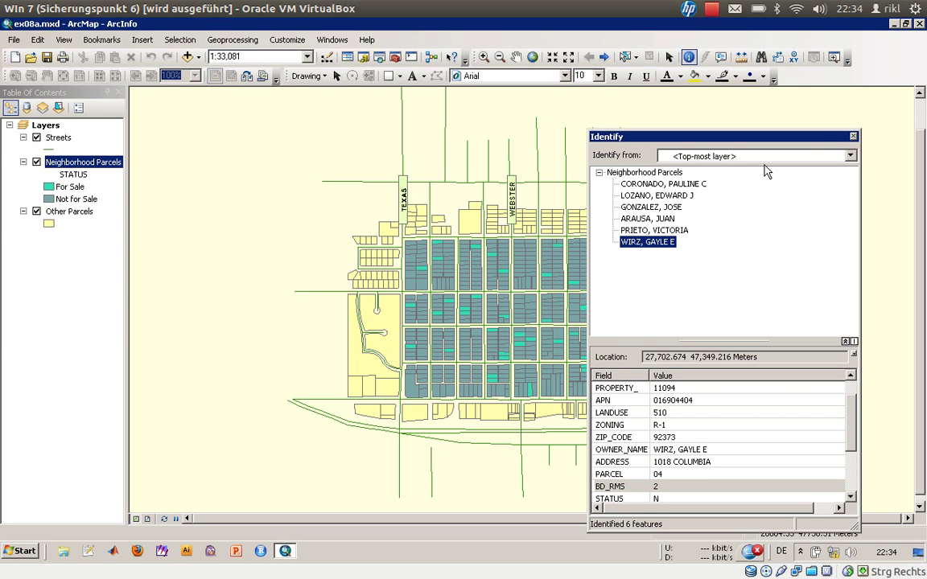
left_click(853, 136)
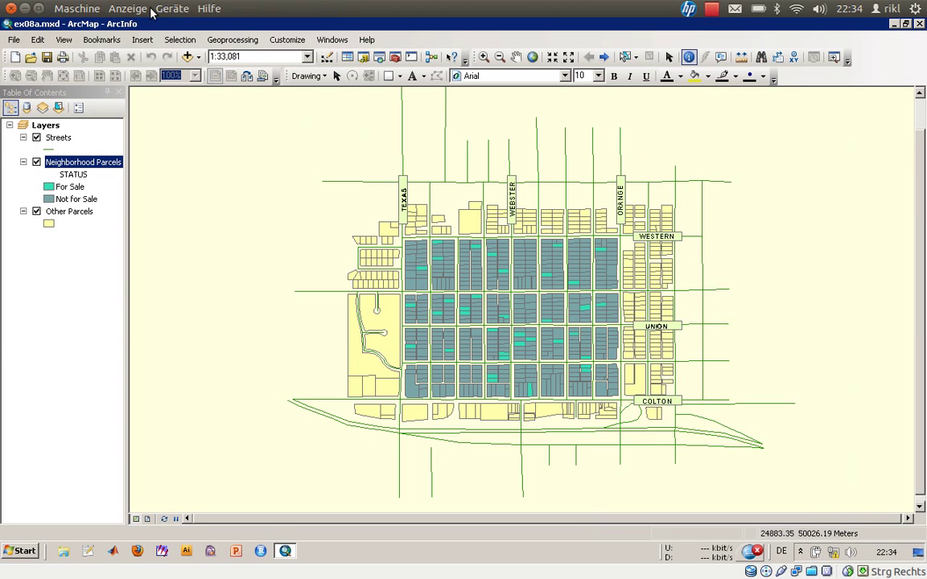
Reopen Selection Options to set the selection tolerance to 0 pixels.
left_click(180, 40)
left_click(227, 191)
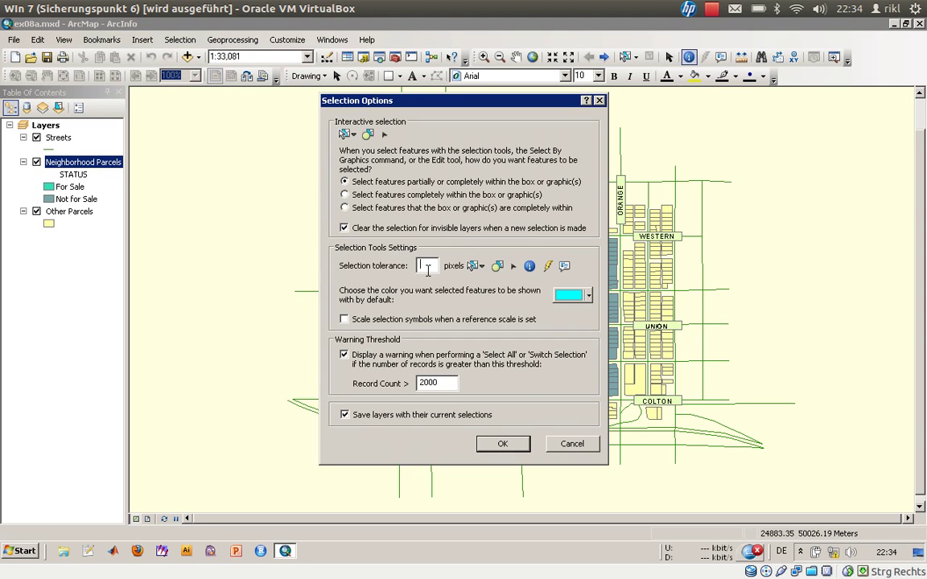
key("Return")
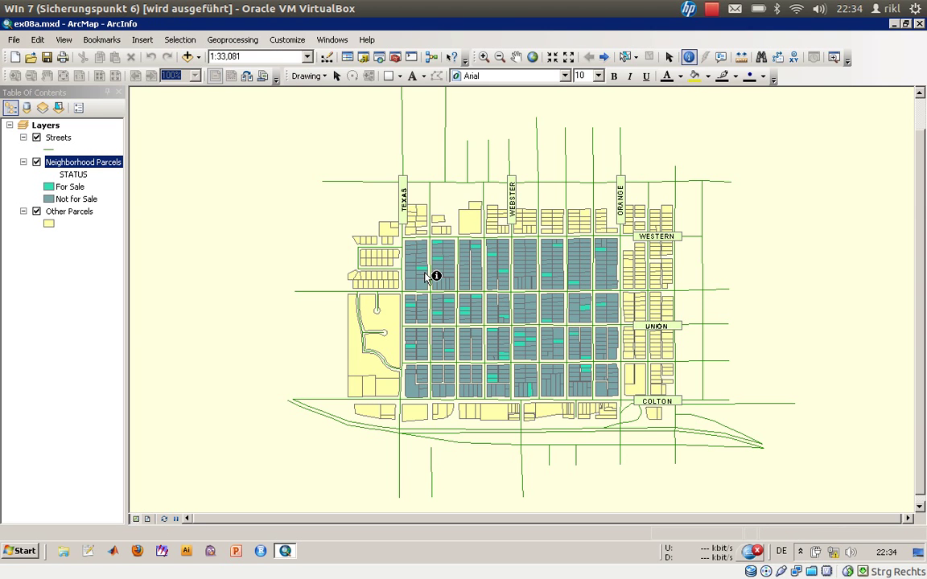
left_click(171, 40)
left_click(209, 188)
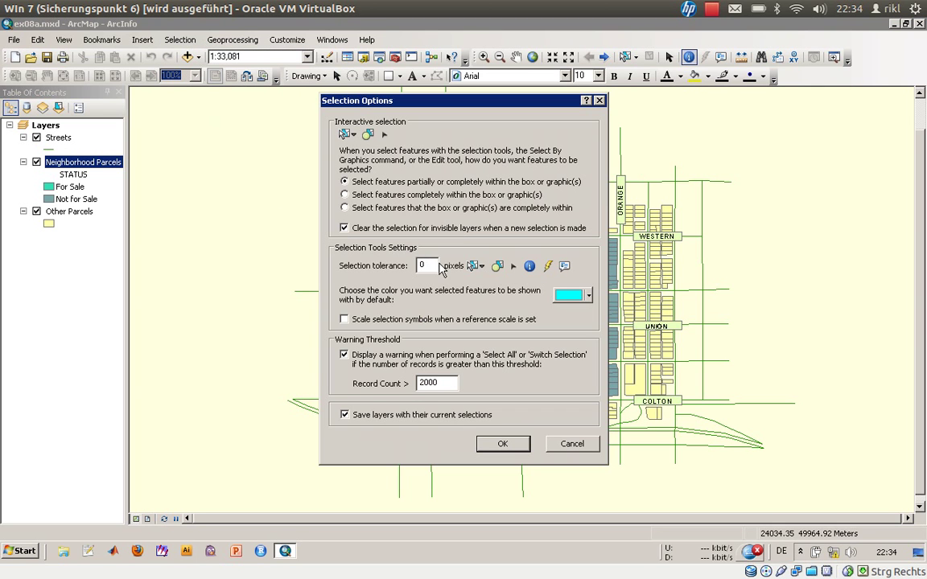
left_click(492, 444)
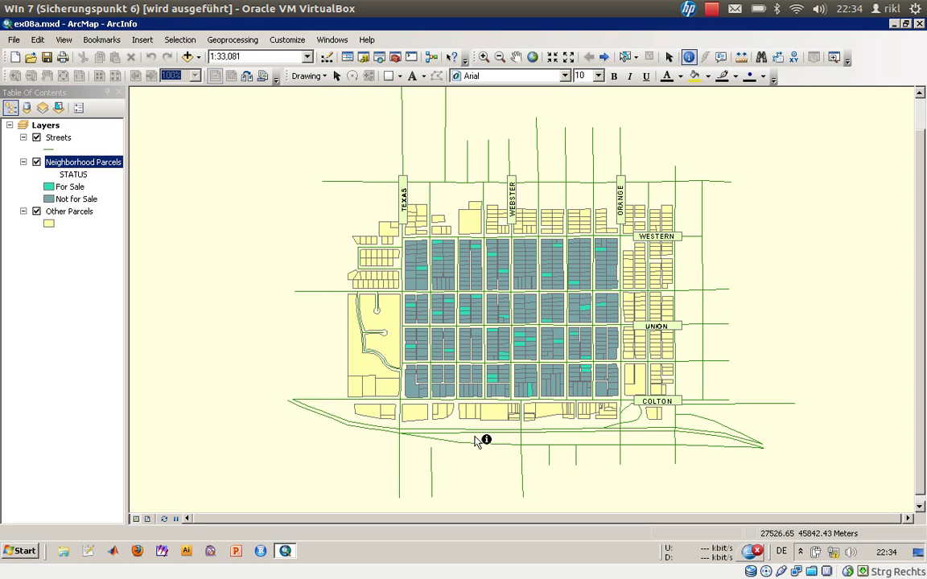
left_click(496, 353)
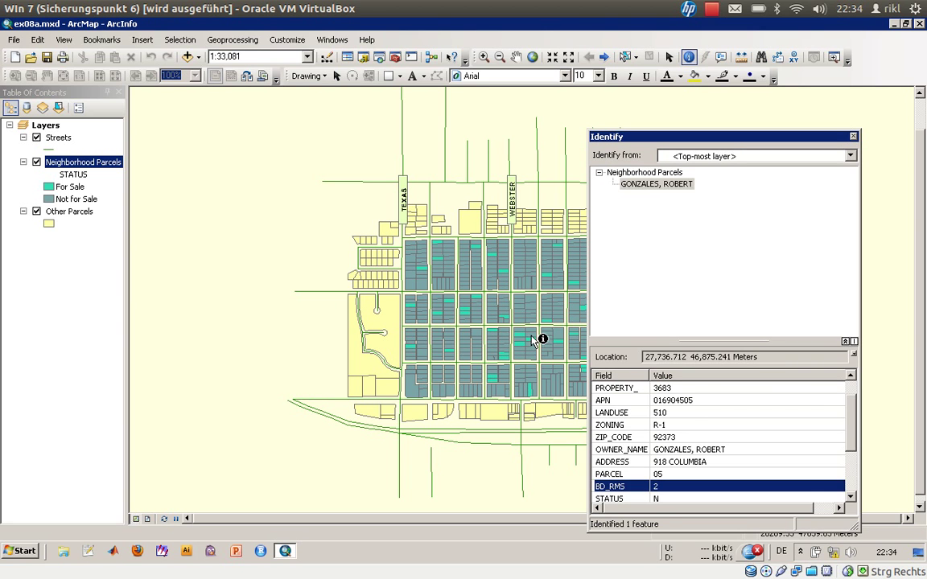
left_click(533, 333)
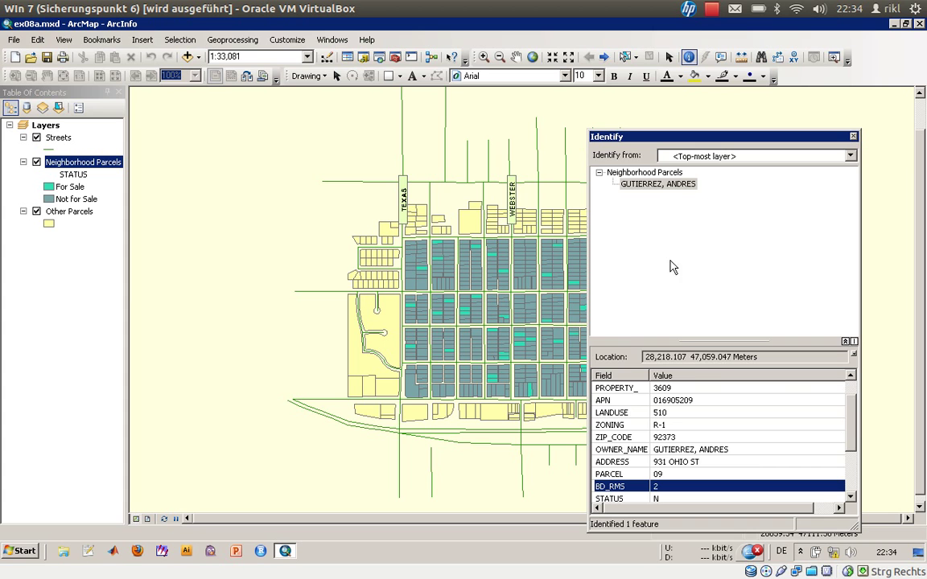
left_click(854, 136)
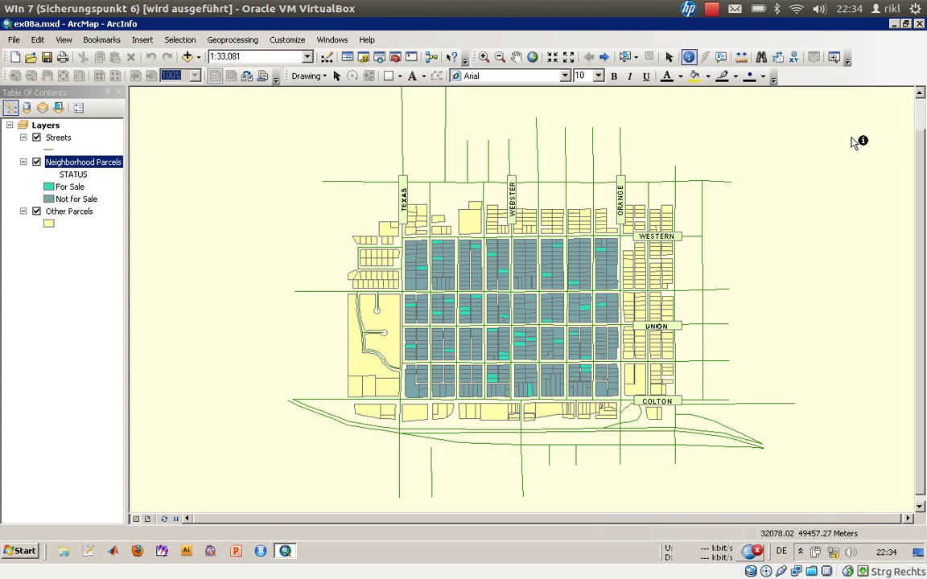
With Select Features, pick a parcel, then replace it with another parcel near Webster.
left_click(185, 42)
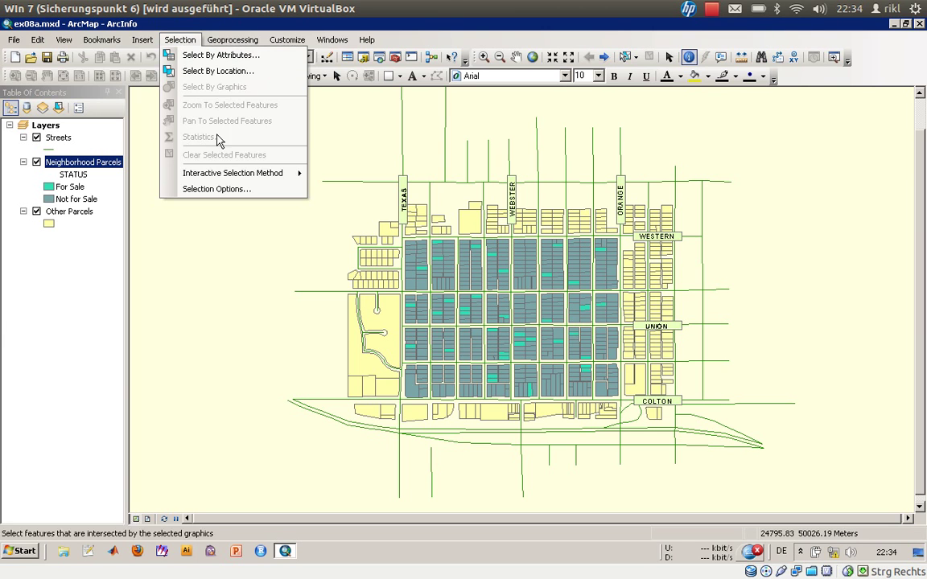
mouse_move(231, 176)
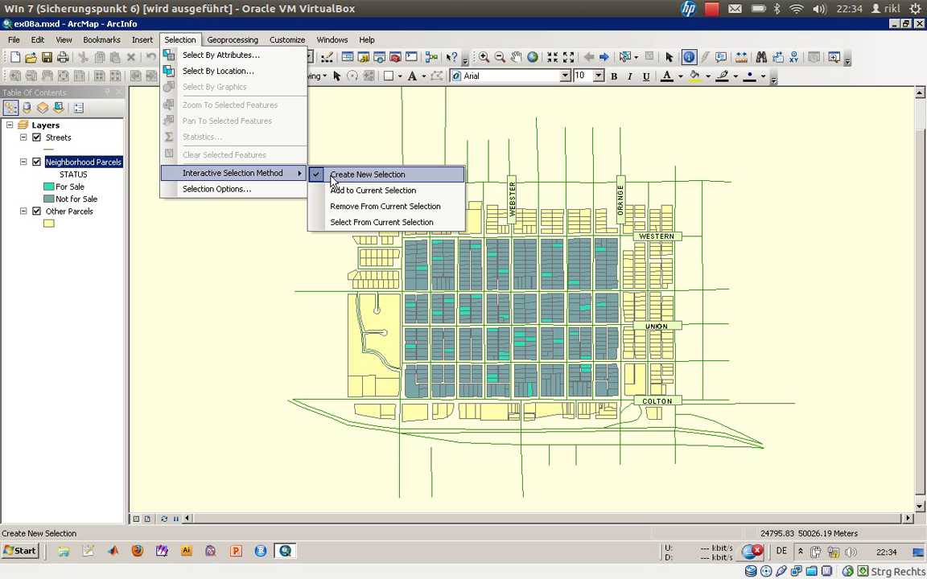
key("Escape")
key("Escape")
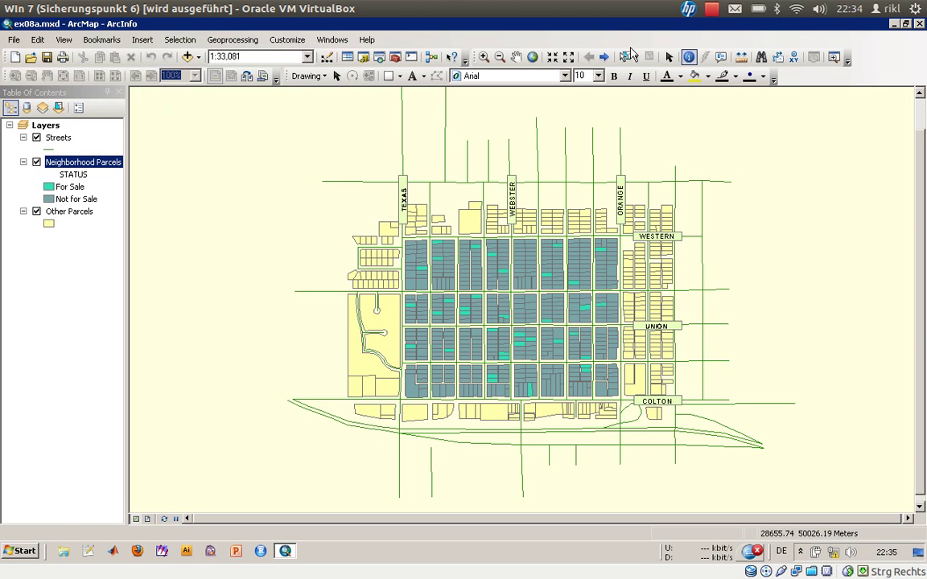
left_click(626, 58)
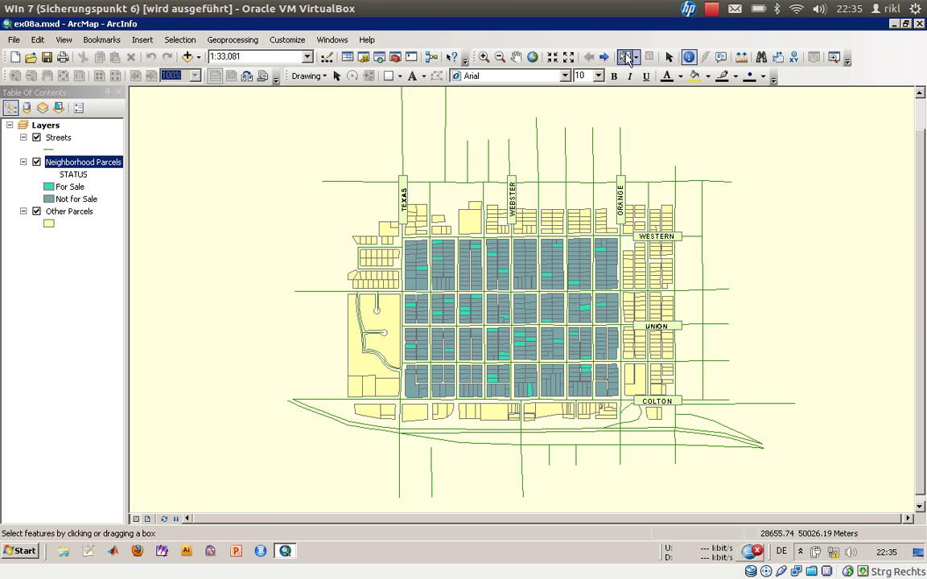
left_click(437, 264)
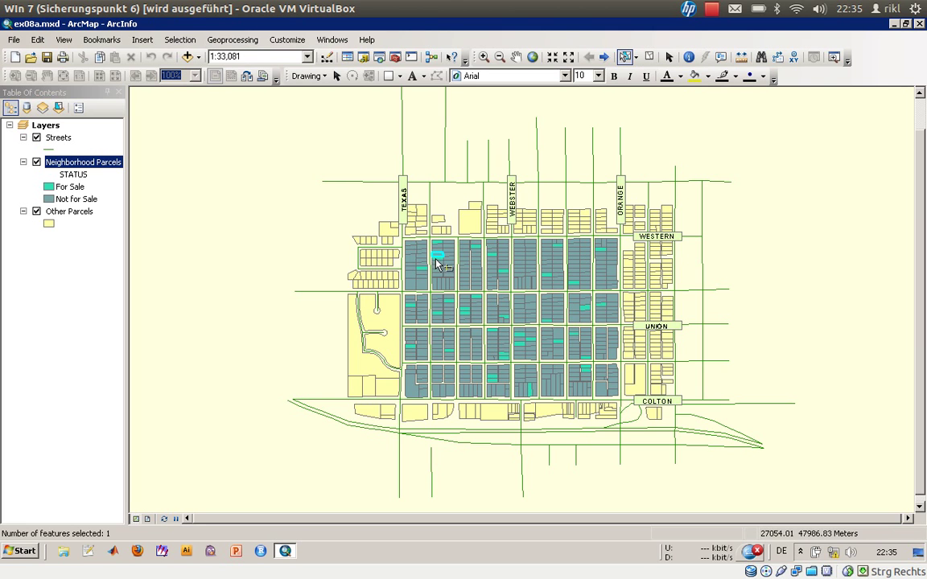
left_click(475, 273)
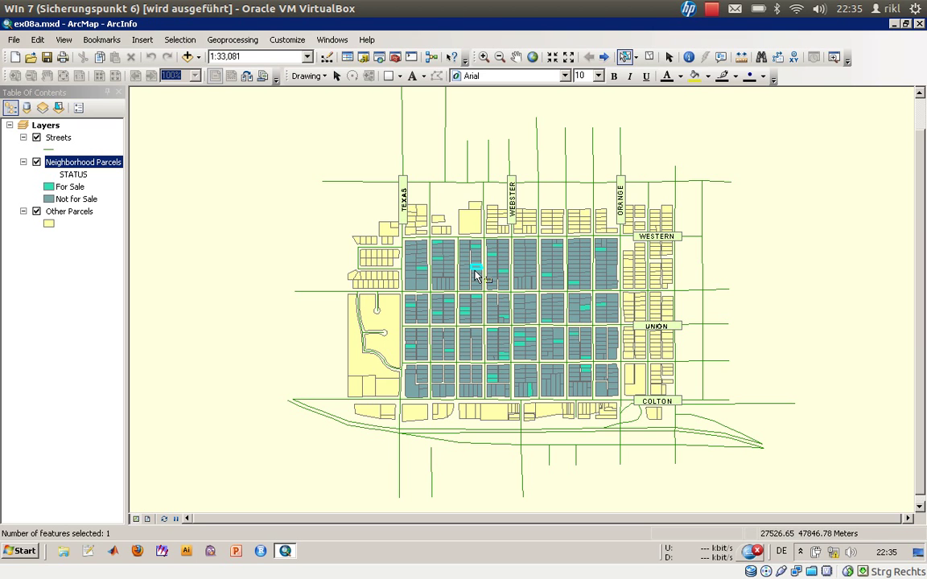
Switch to Add to Current Selection and pick top-row parcels until five are selected.
left_click(174, 42)
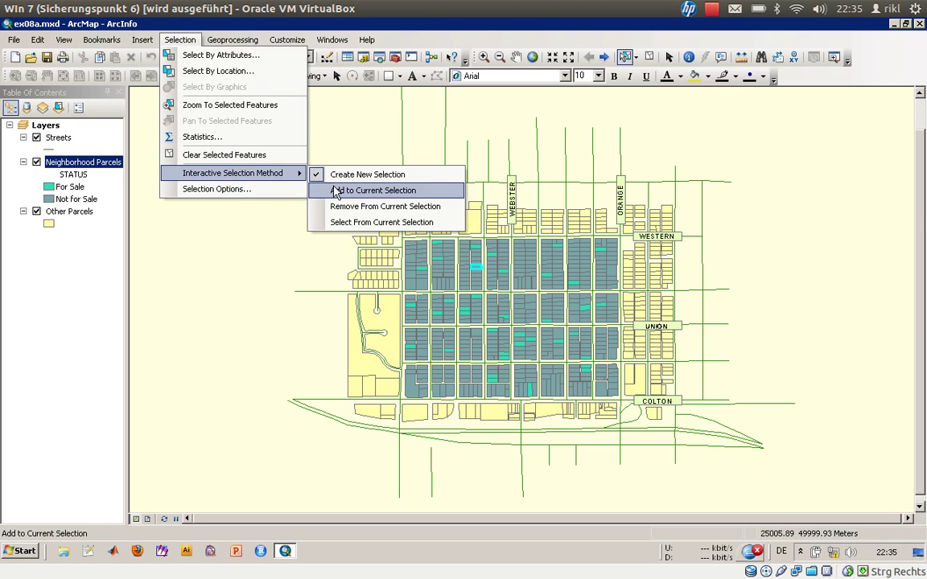
left_click(359, 192)
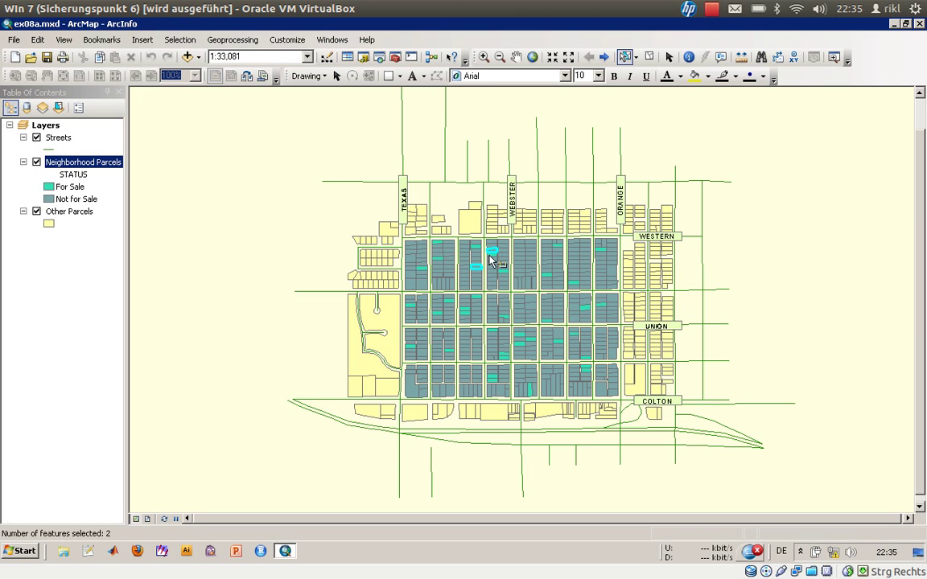
left_click_drag(489, 259, 494, 262)
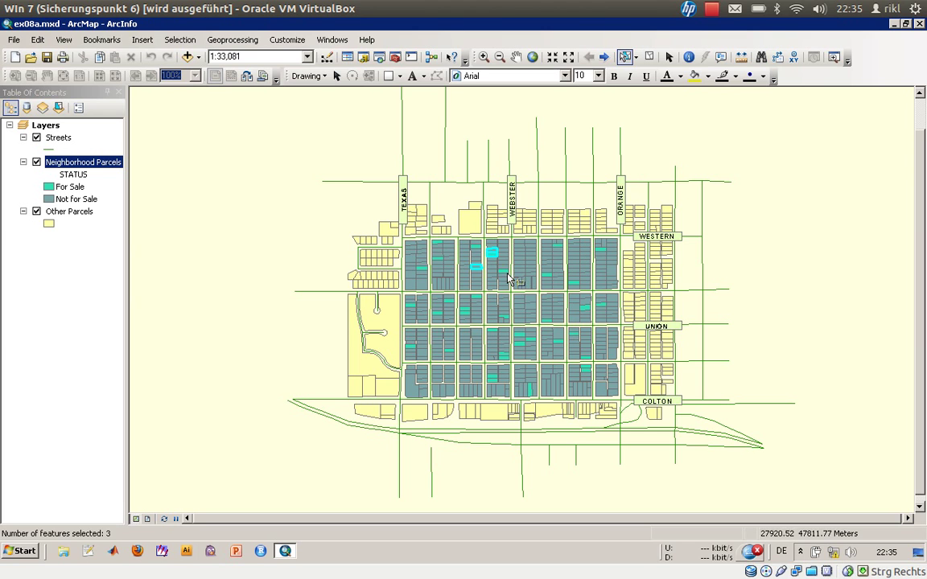
left_click(502, 271)
left_click(545, 279)
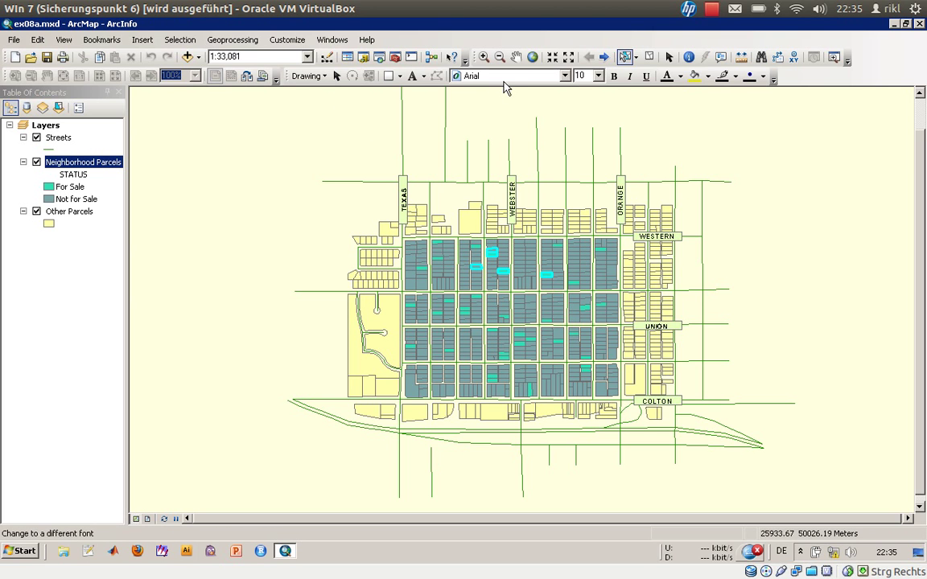
Clear the selected parcels and set the interactive method to Create New Selection.
left_click(649, 58)
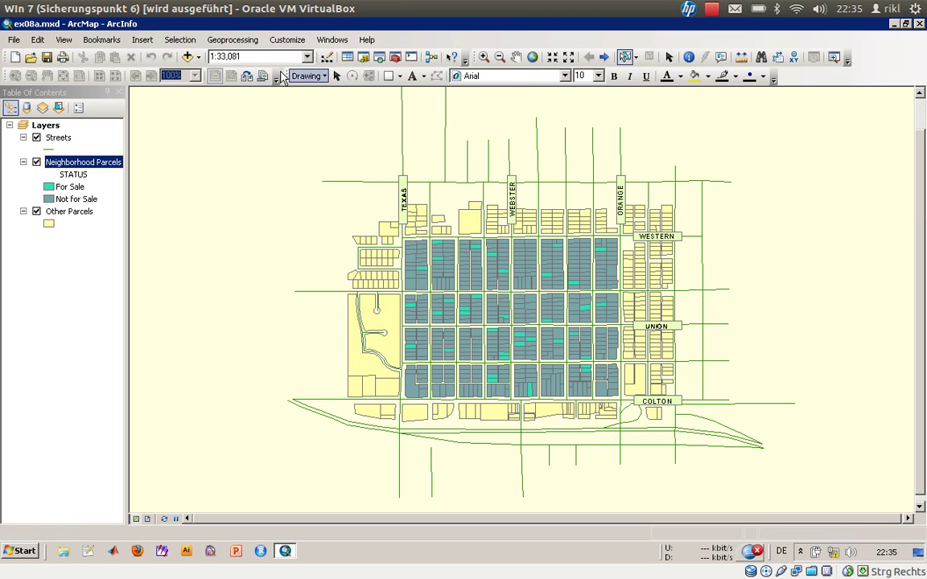
left_click(179, 39)
mouse_move(291, 174)
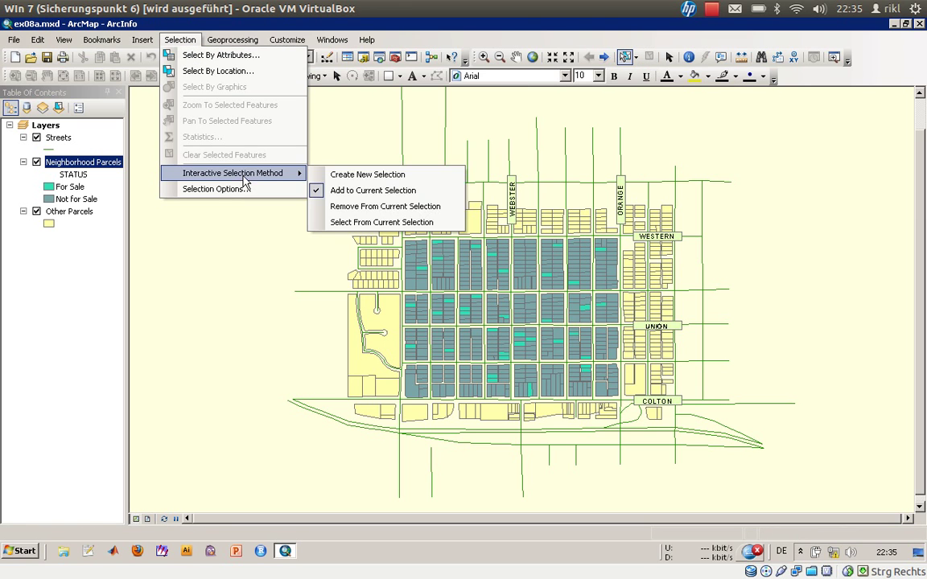
left_click(343, 176)
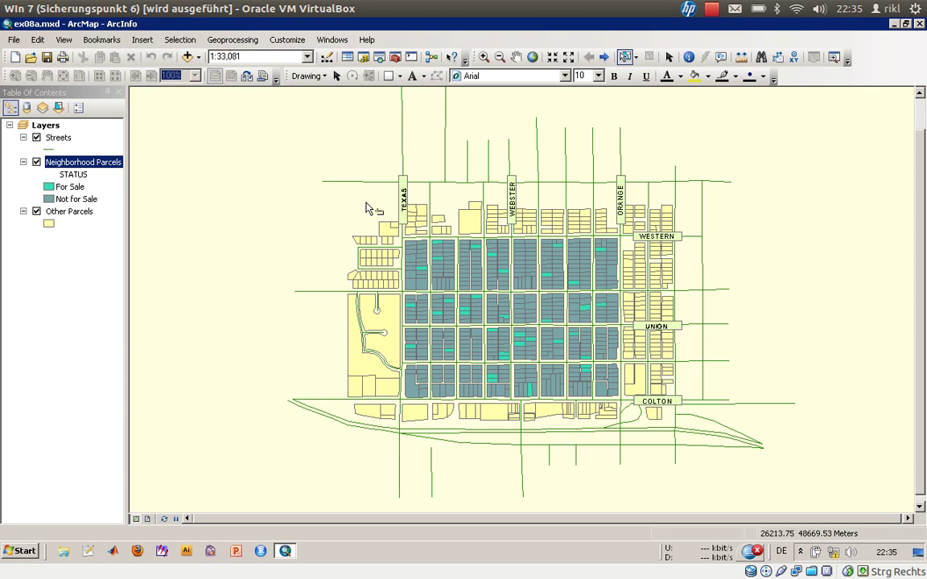
Select a parcel, Shift-add four more across blocks, then Shift-click to remove one.
left_click(434, 249)
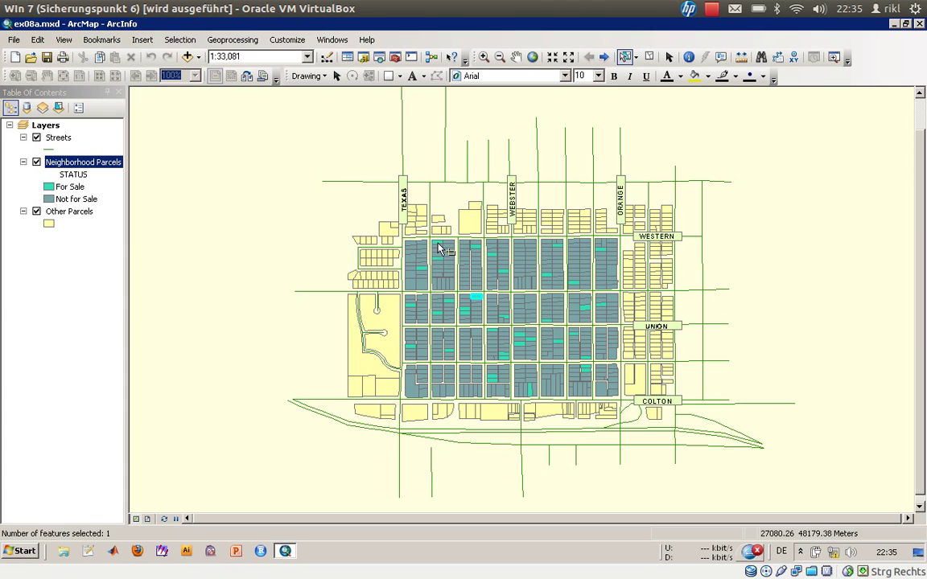
left_click(496, 338, "shift")
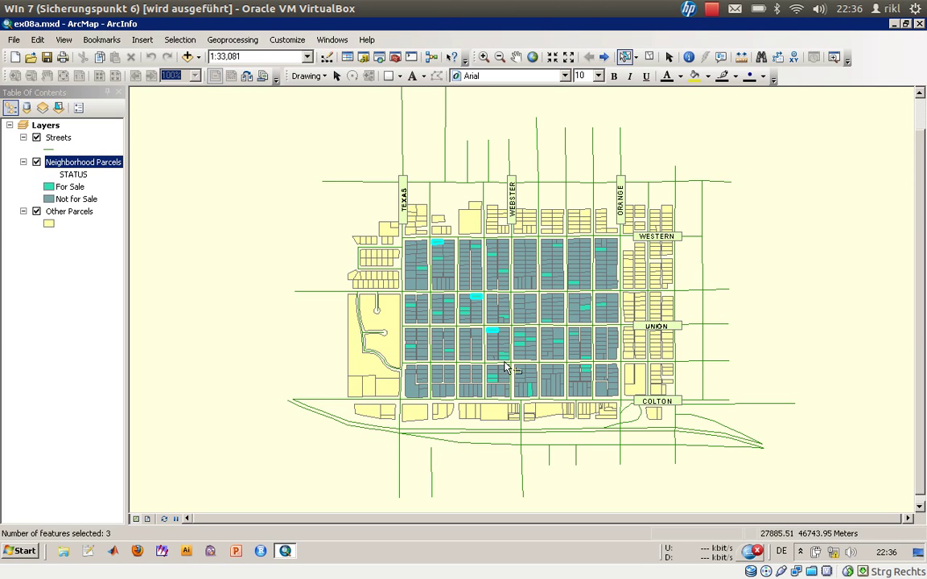
left_click(502, 360, "shift")
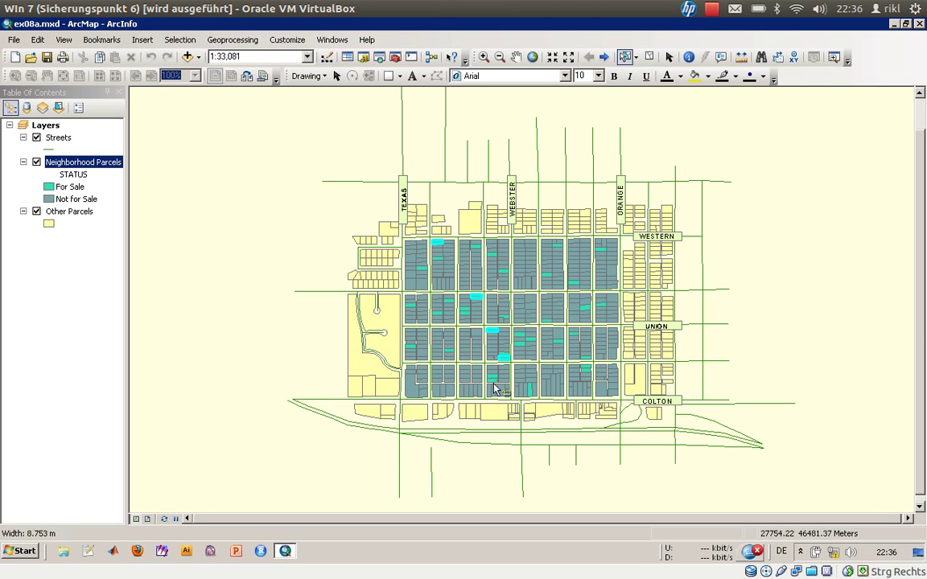
left_click(496, 384, "shift")
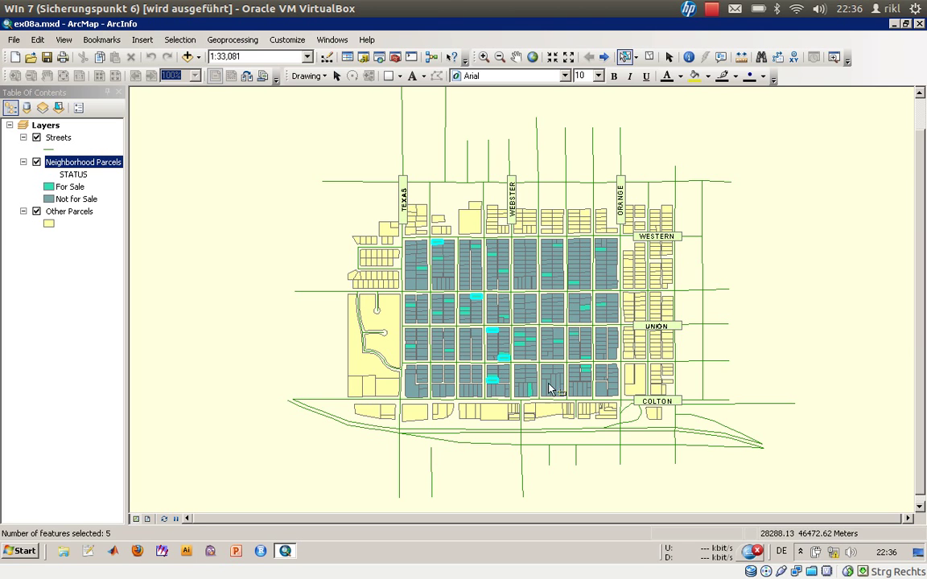
left_click(590, 367, "shift")
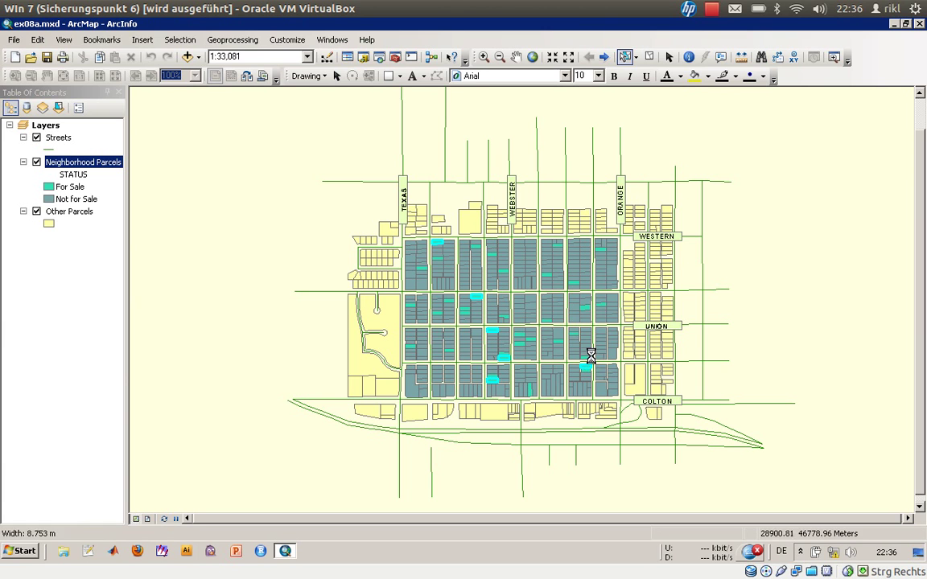
left_click(546, 324, "shift")
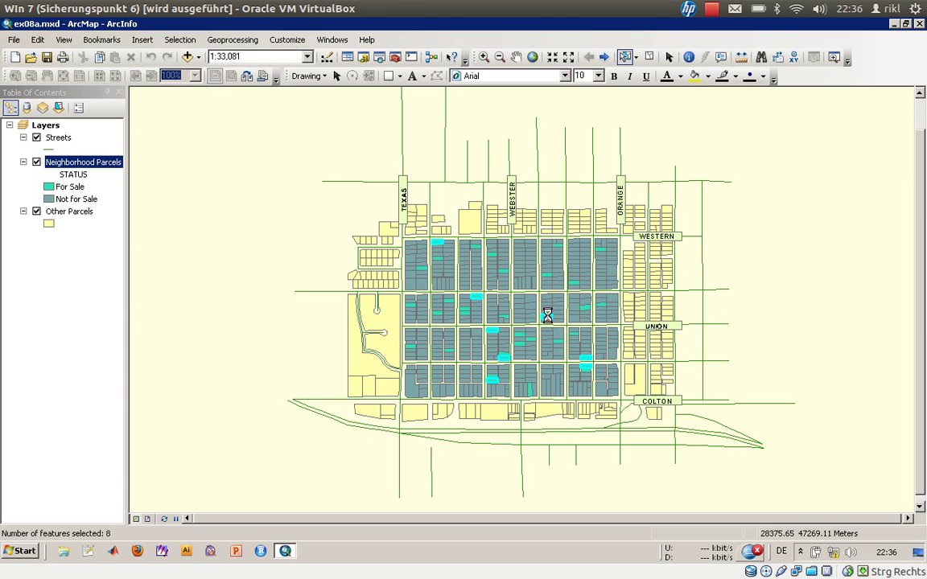
Open the Neighborhood Parcels attribute table and dock it over the lower map area.
right_click(71, 164)
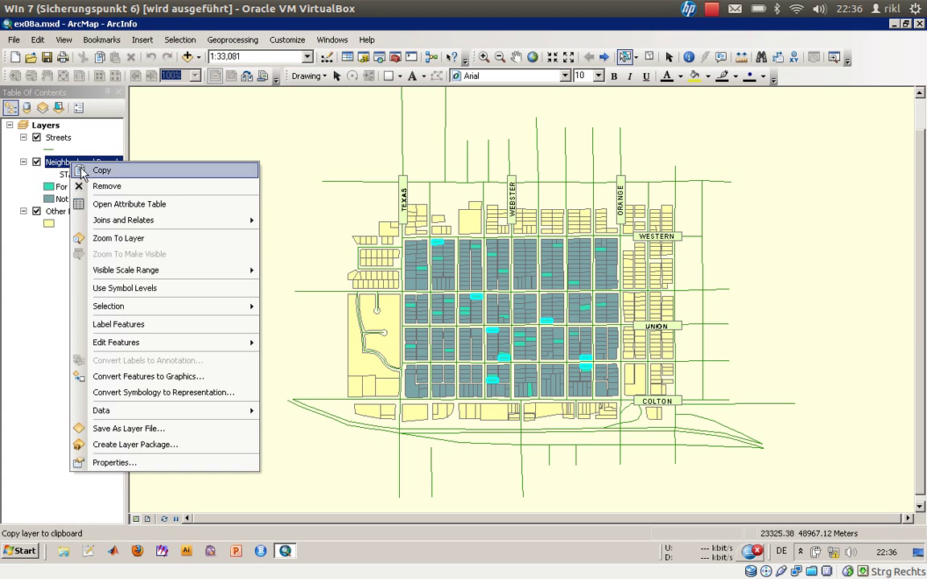
left_click(132, 205)
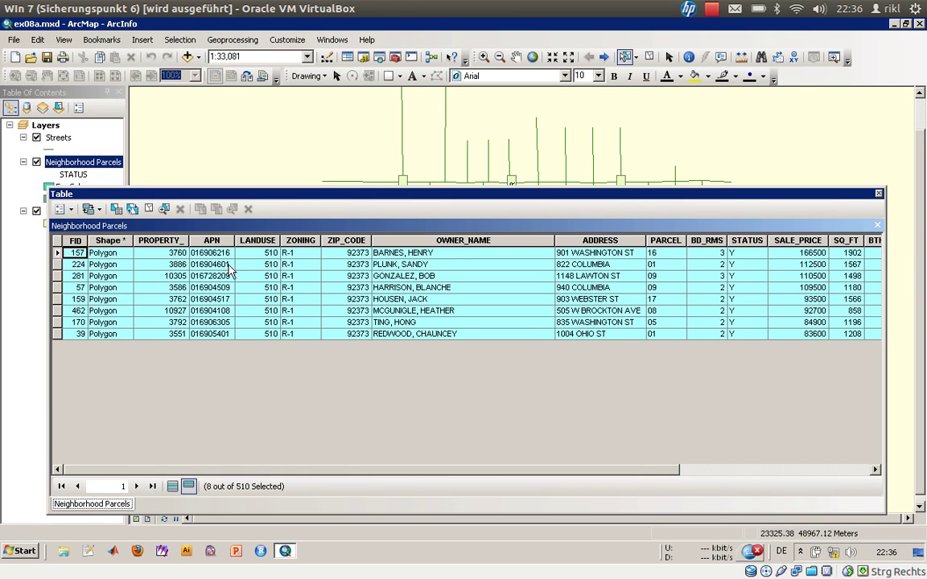
left_click_drag(658, 475, 636, 466)
left_click_drag(235, 194, 460, 206)
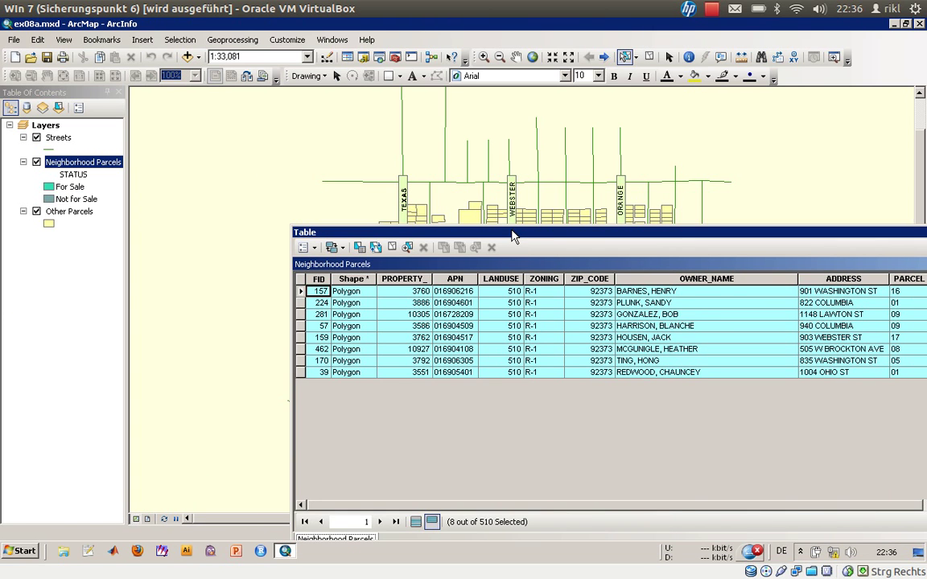
left_click_drag(523, 247, 515, 322)
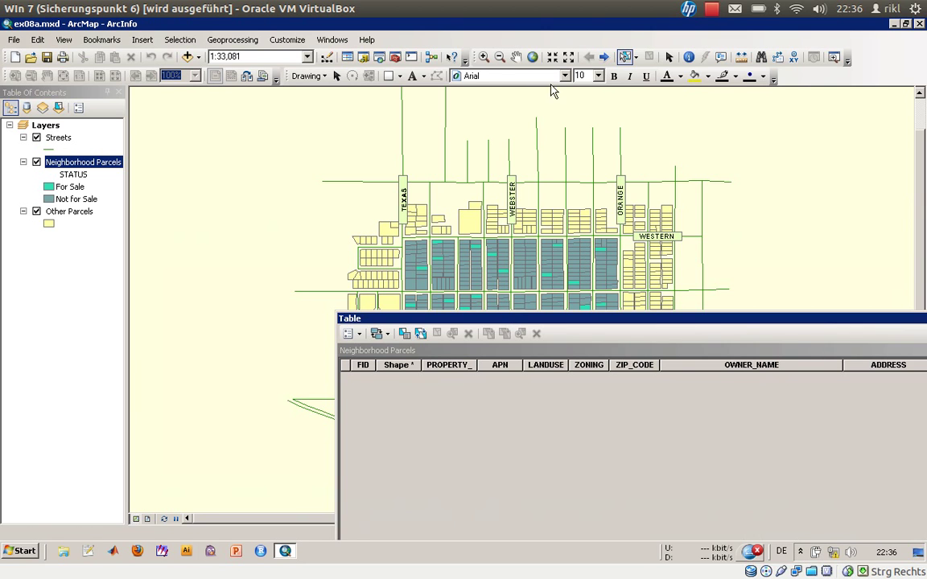
With Select Features, select a parcel plus FID 462, and move the table to the top.
left_click(624, 57)
left_click(441, 249)
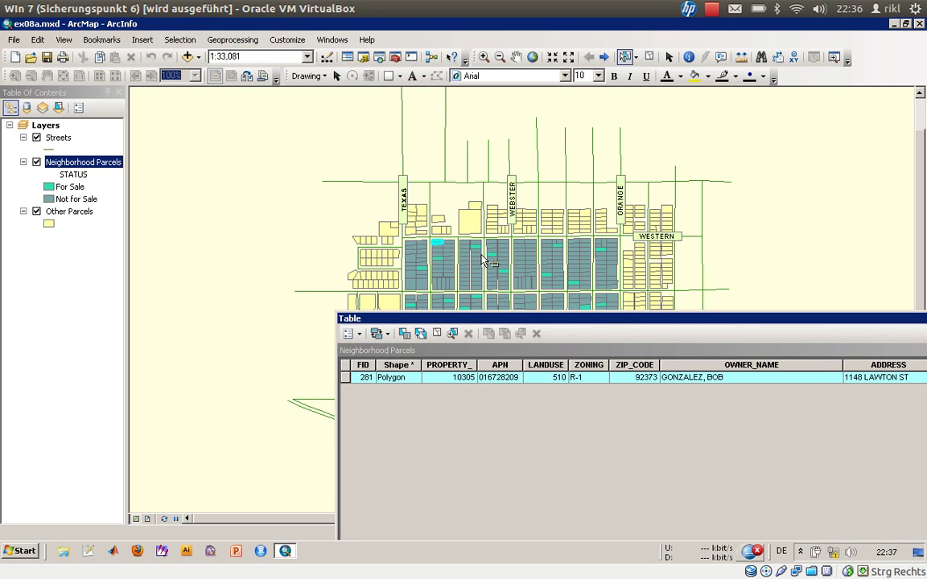
left_click(434, 268, "shift")
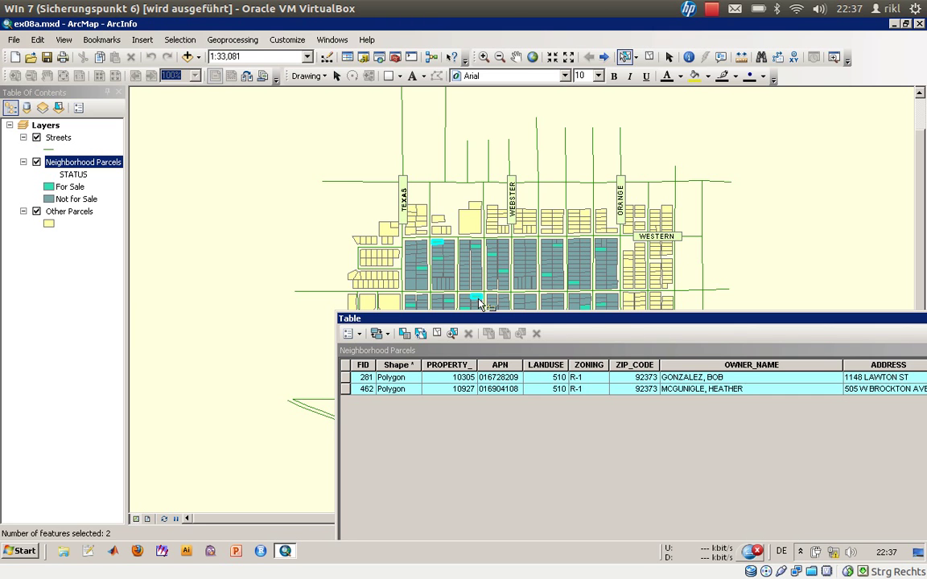
left_click_drag(471, 319, 161, 45)
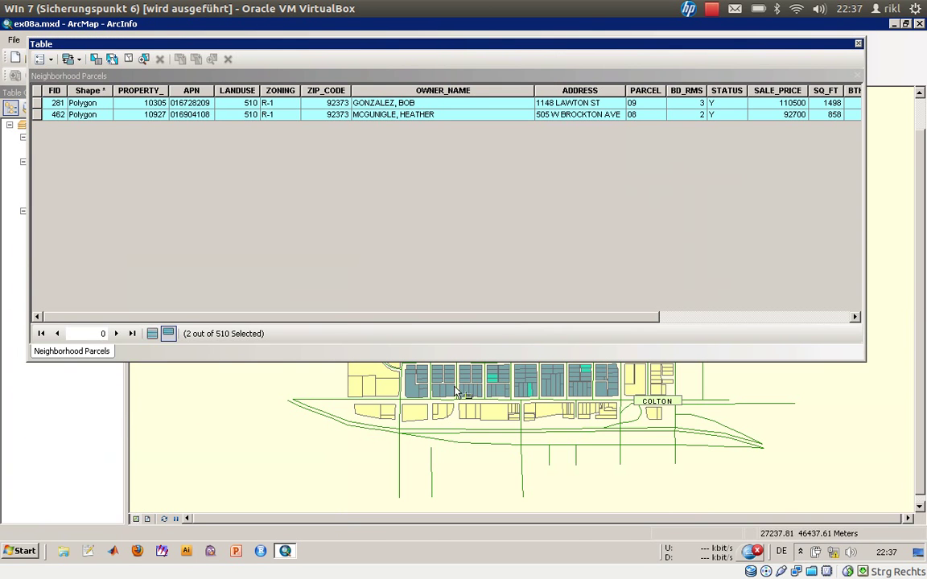
Add parcels FID 224, 170, 39, 57, 159 and one more, reaching 8 of 510 selected.
left_click(519, 385, "shift")
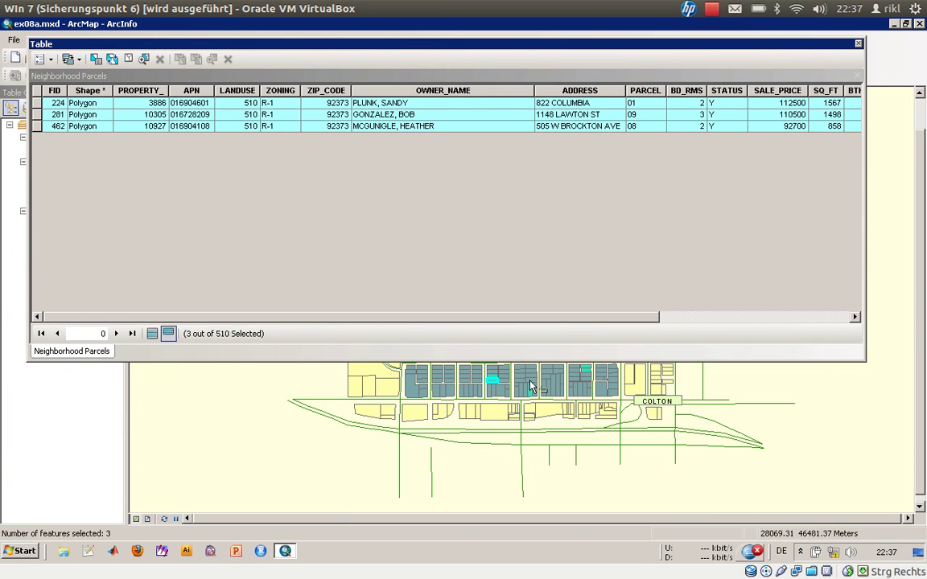
left_click(586, 372, "shift")
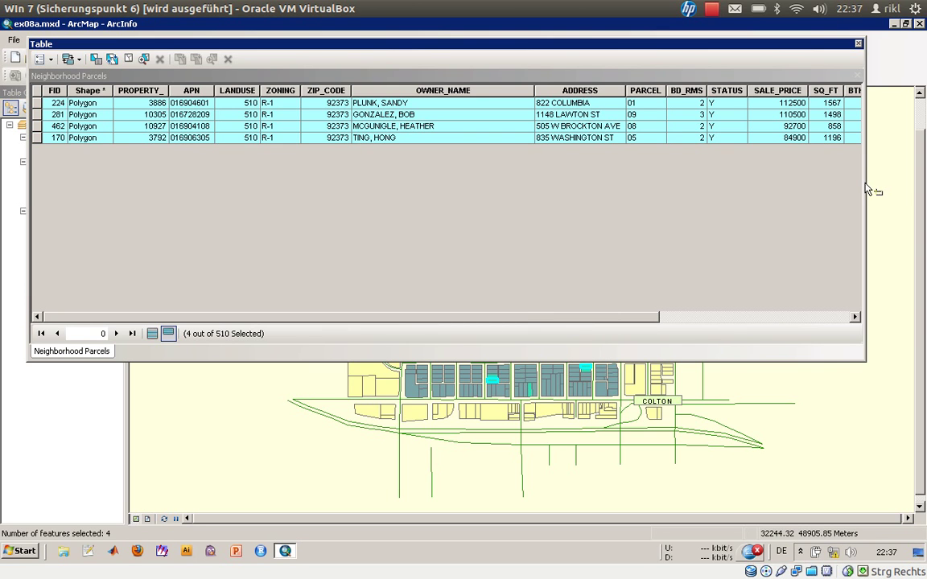
left_click_drag(866, 189, 387, 263)
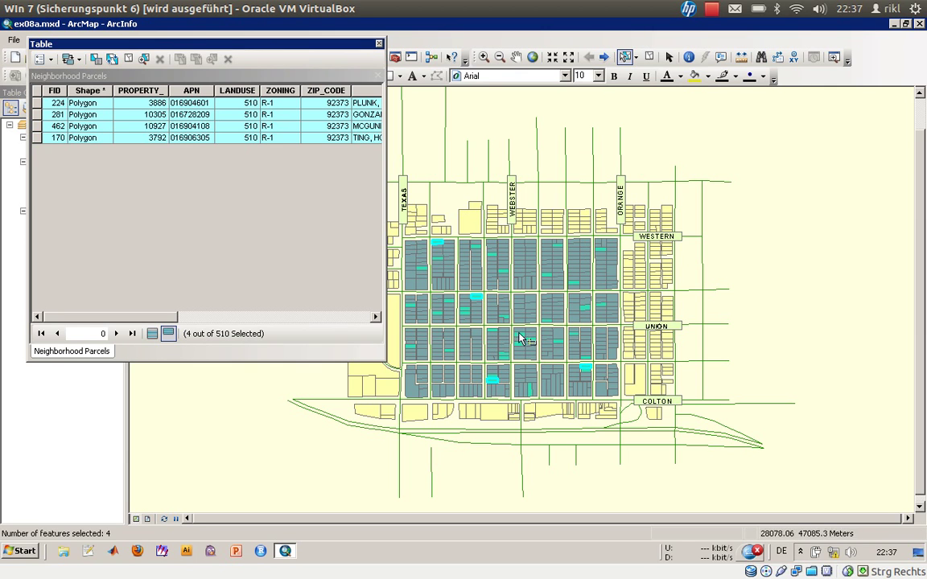
left_click(548, 325, "shift")
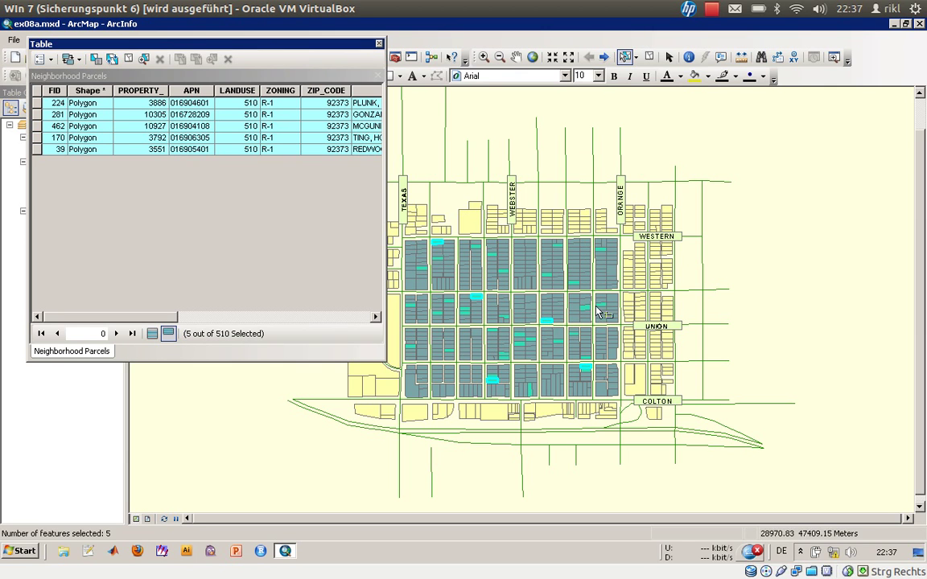
left_click(494, 333, "shift")
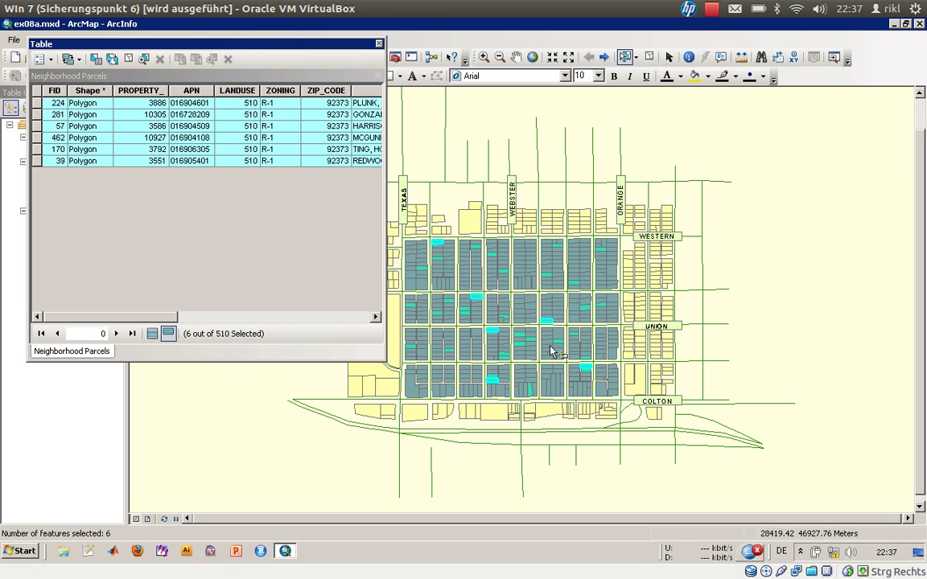
left_click(503, 366, "shift")
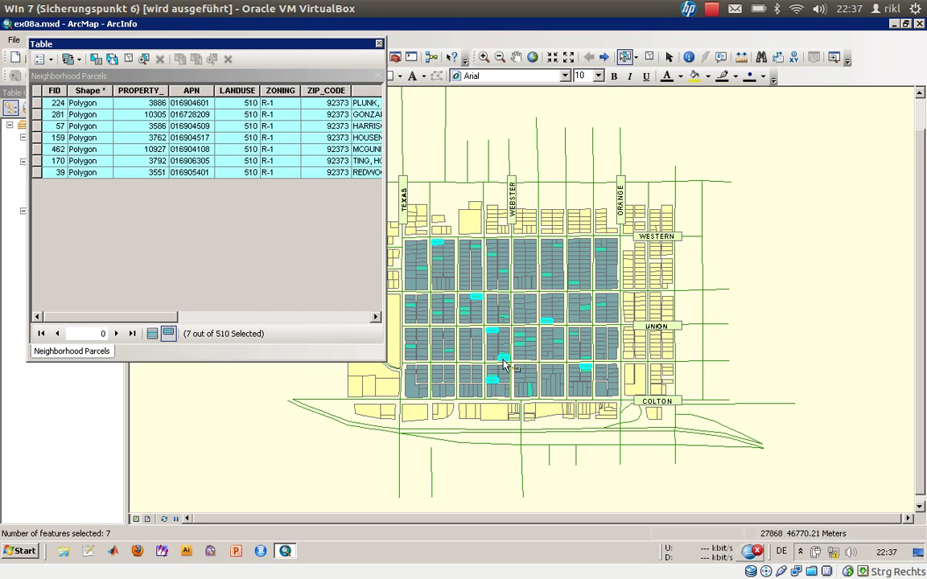
left_click(588, 364, "shift")
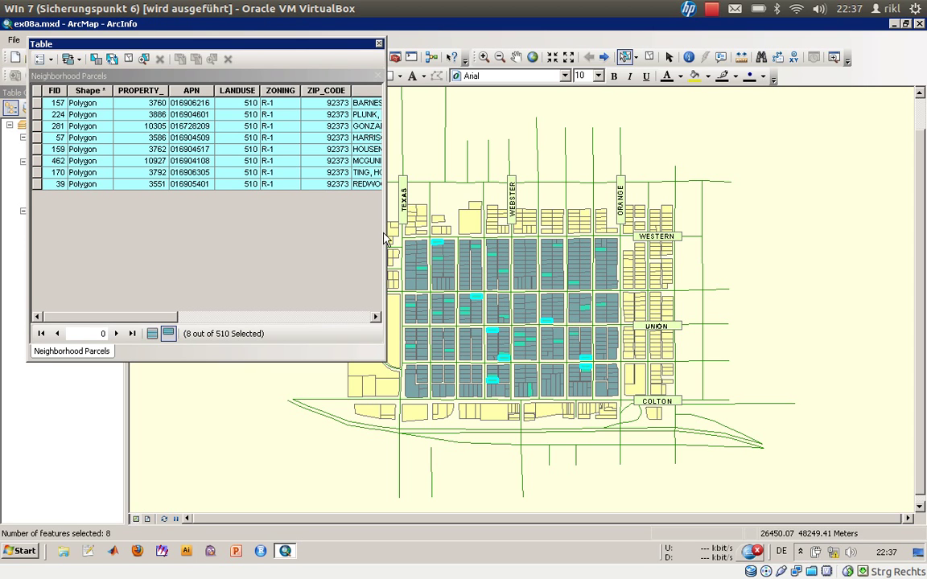
Widen the table and sort the selected records by SALE_PRICE ascending, 83600 to 166500.
left_click_drag(385, 233, 658, 275)
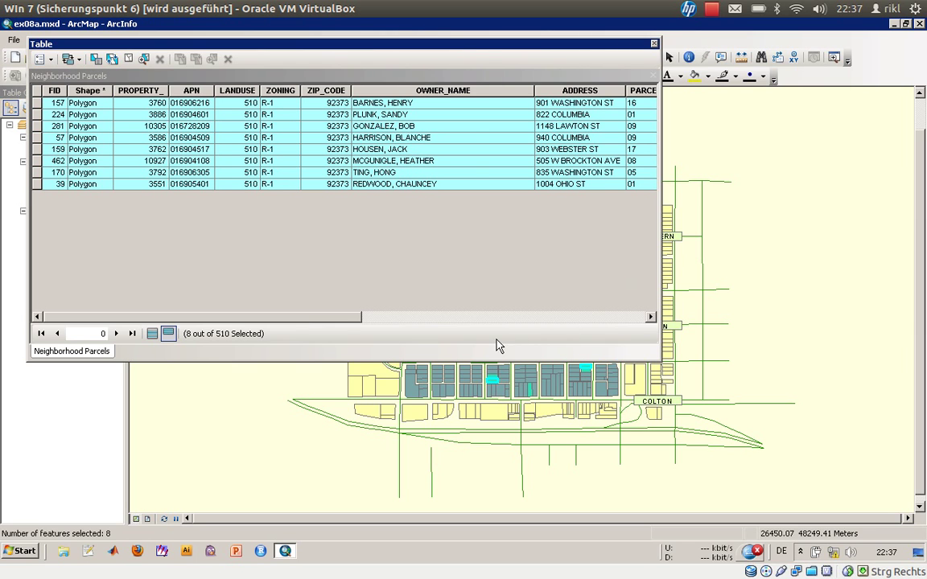
left_click(405, 318)
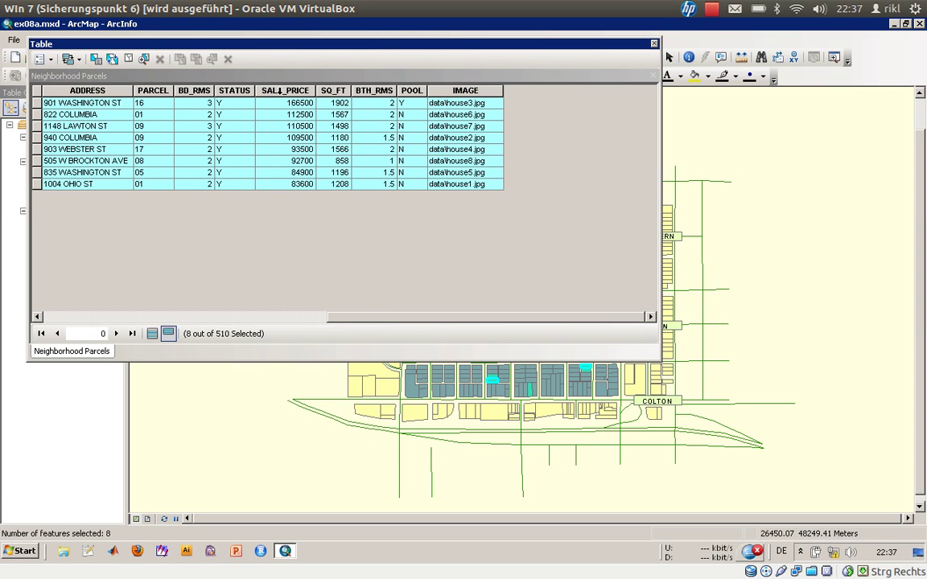
left_click(281, 91)
right_click(282, 92)
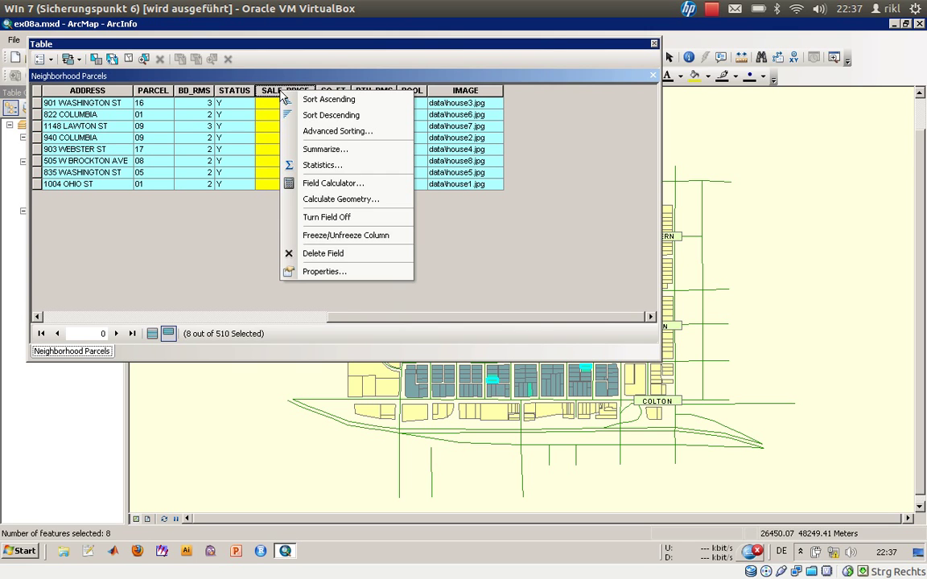
left_click(232, 92)
left_click(191, 90)
left_click(235, 93)
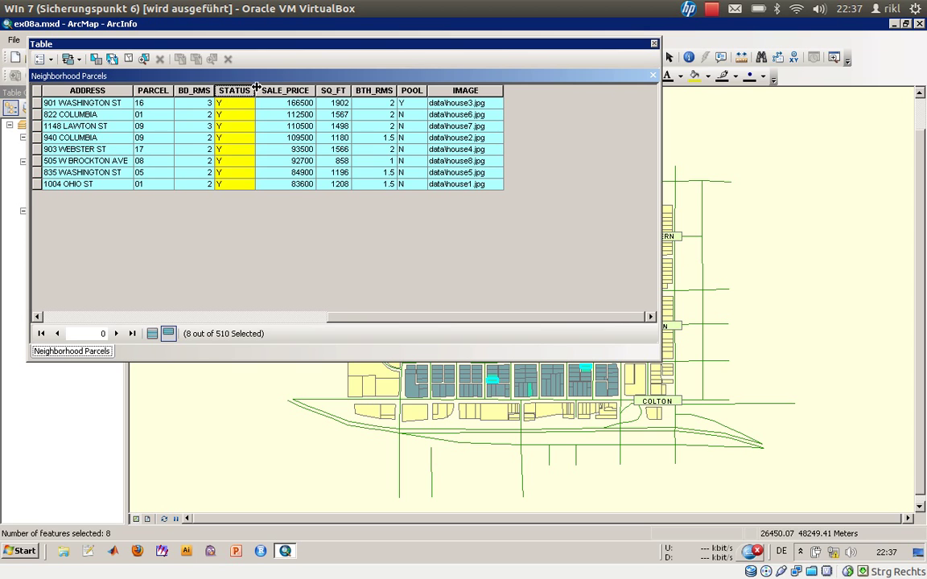
left_click(283, 92)
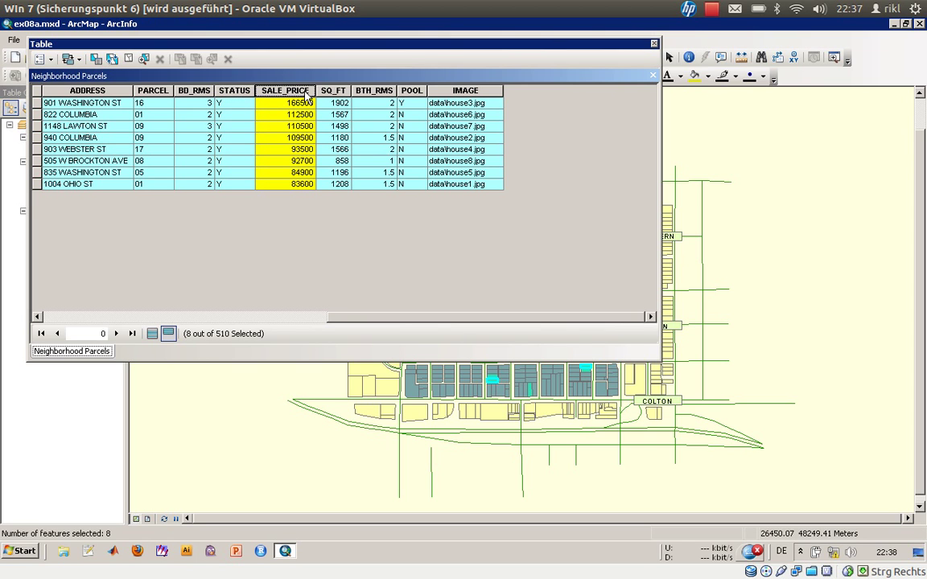
right_click(308, 96)
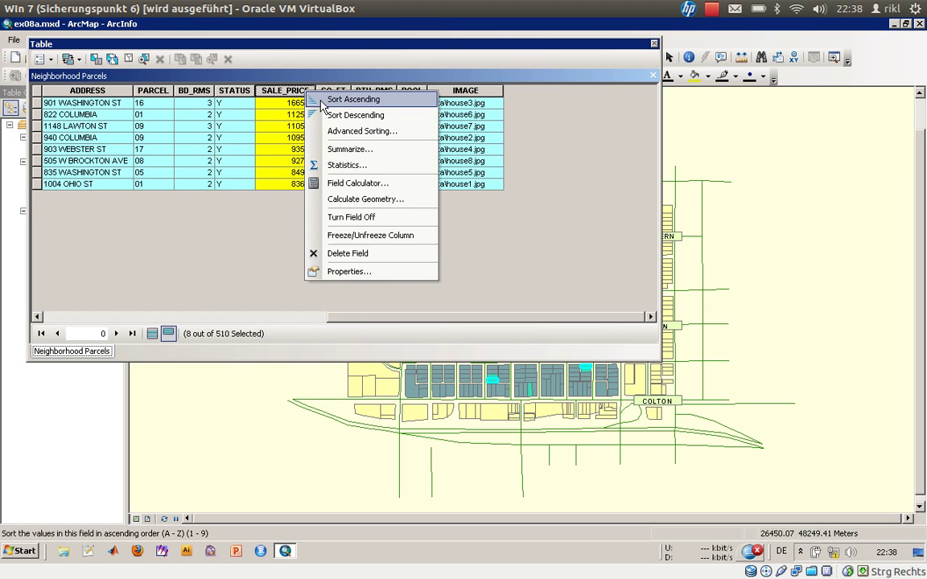
left_click(338, 103)
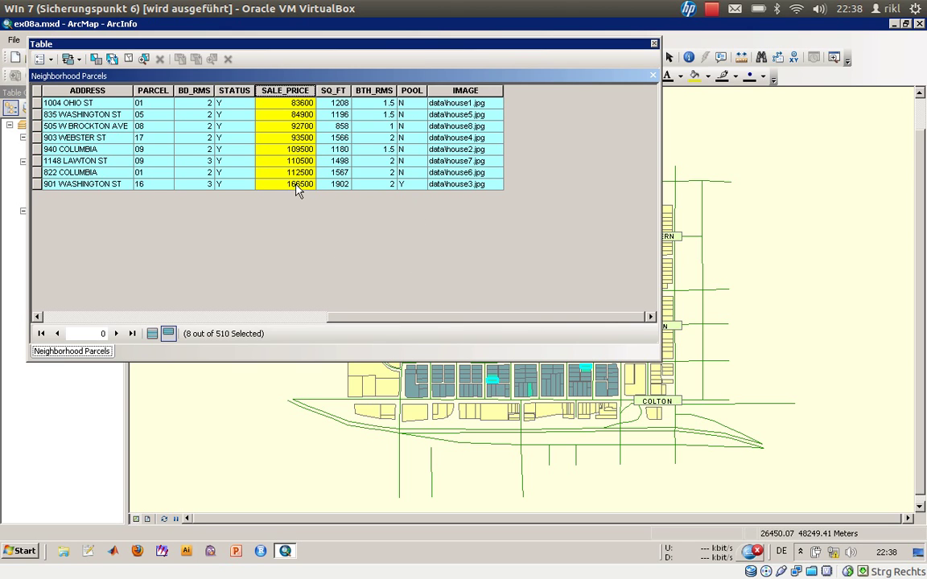
left_click(251, 317)
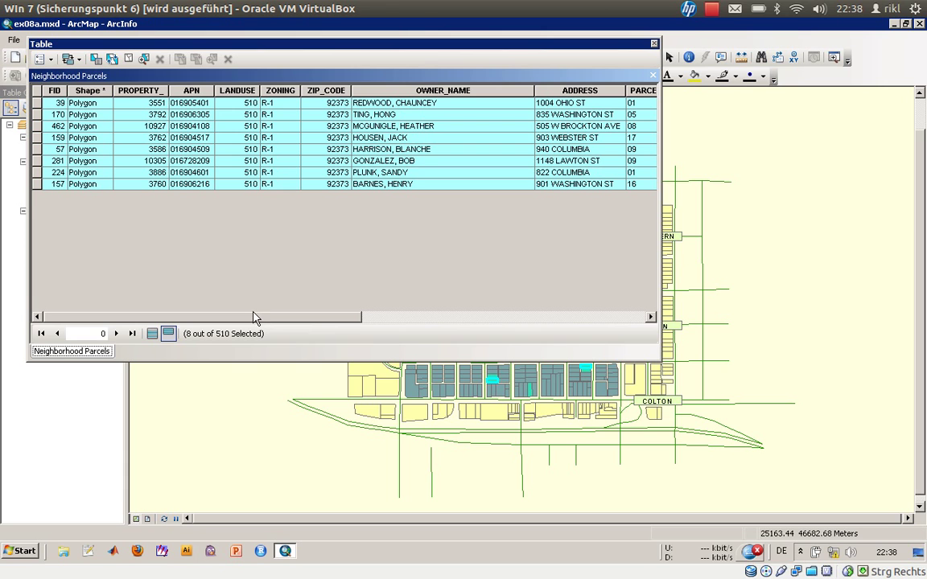
Close the attribute table and enter '831 Washington' as the Find search text.
left_click(654, 44)
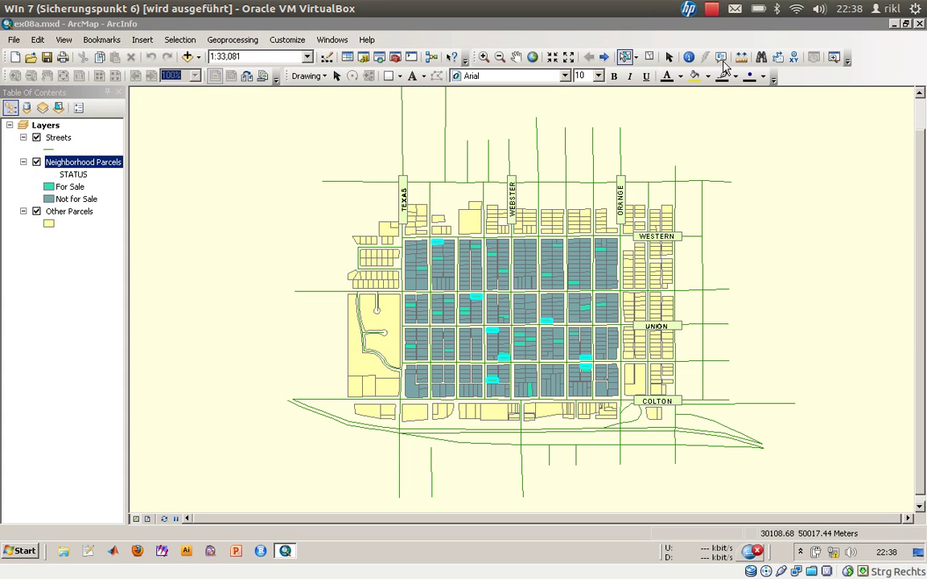
left_click(761, 58)
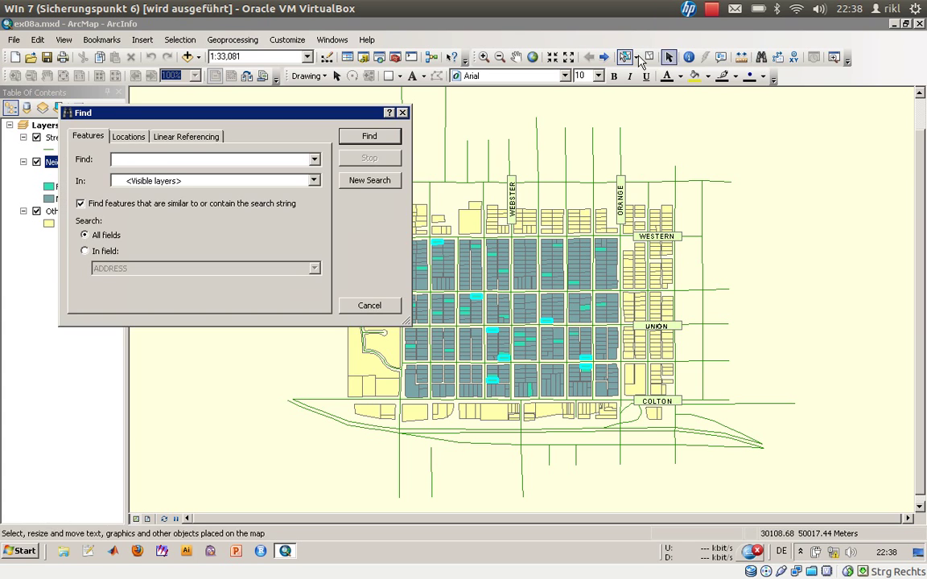
left_click_drag(254, 118, 519, 194)
type("9")
key("BackSpace")
type("831 Washington St")
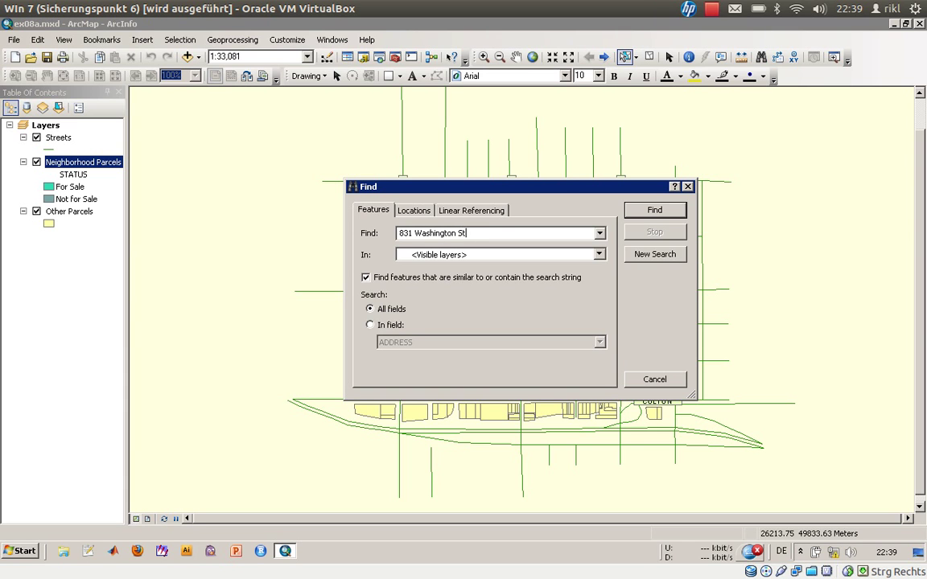
left_click(446, 254)
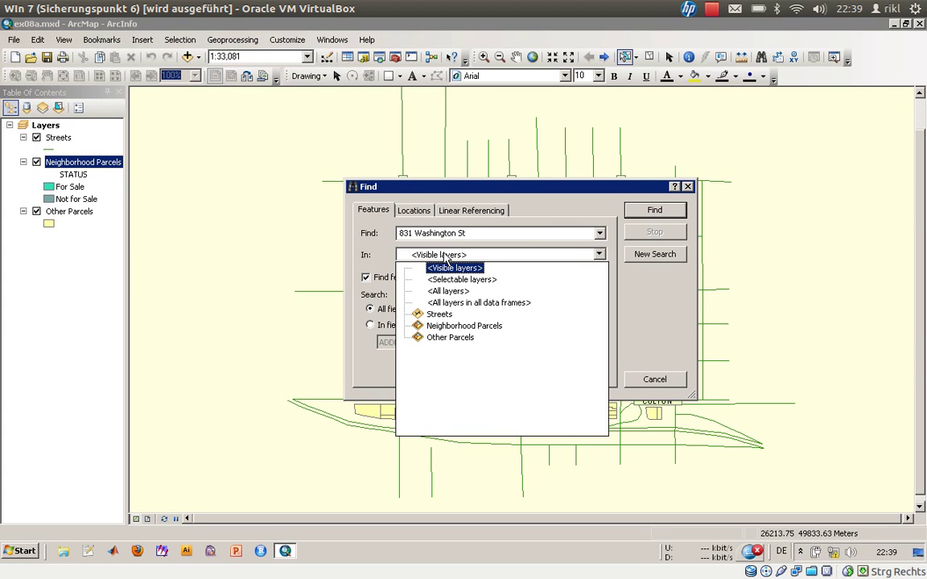
Search the ADDRESS field of Neighborhood Parcels and find the single match, 831 WASHINGTON ST.
left_click(440, 328)
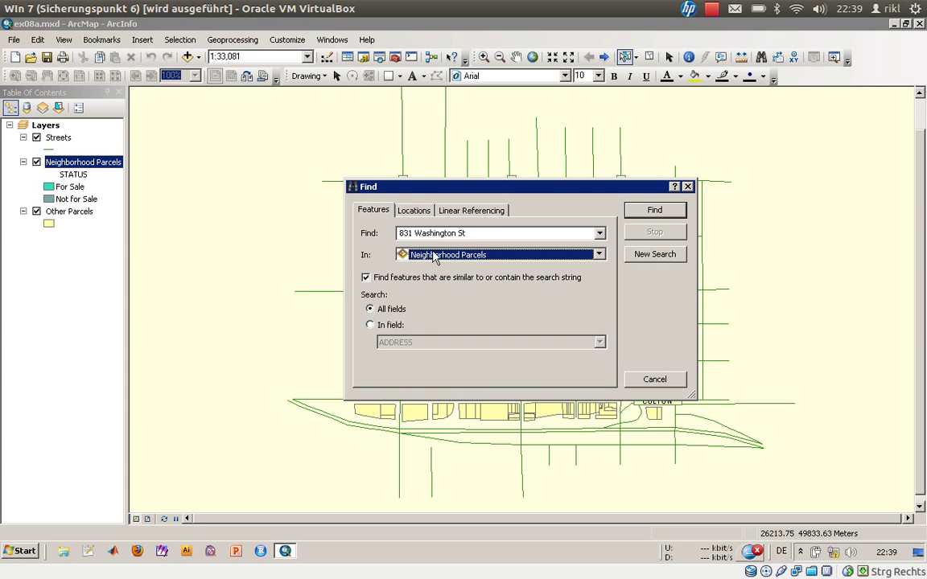
left_click(370, 324)
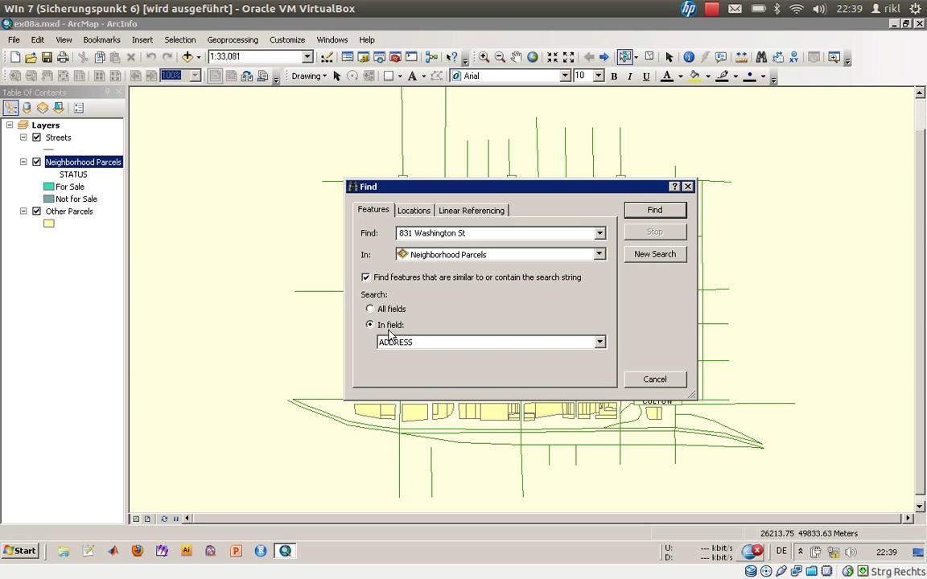
left_click(399, 343)
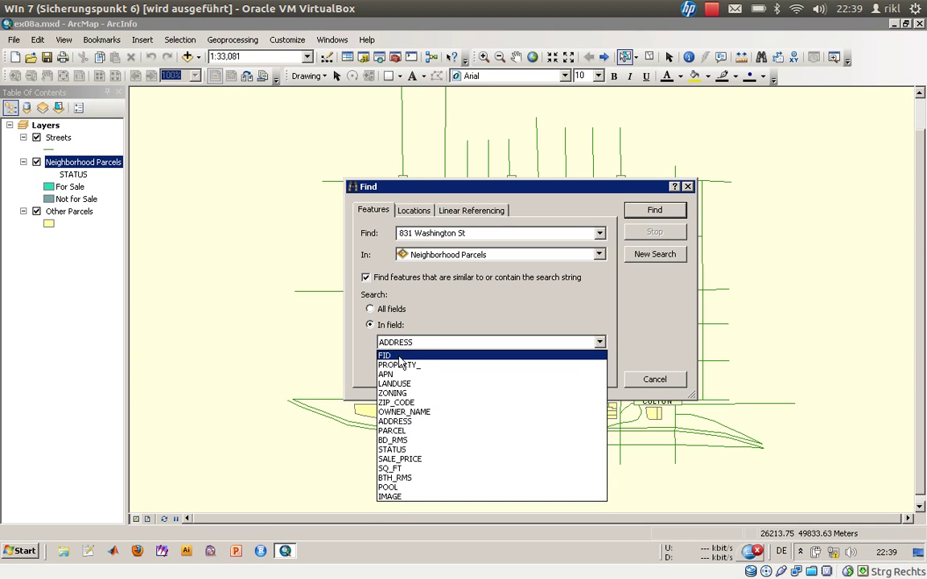
left_click(397, 355)
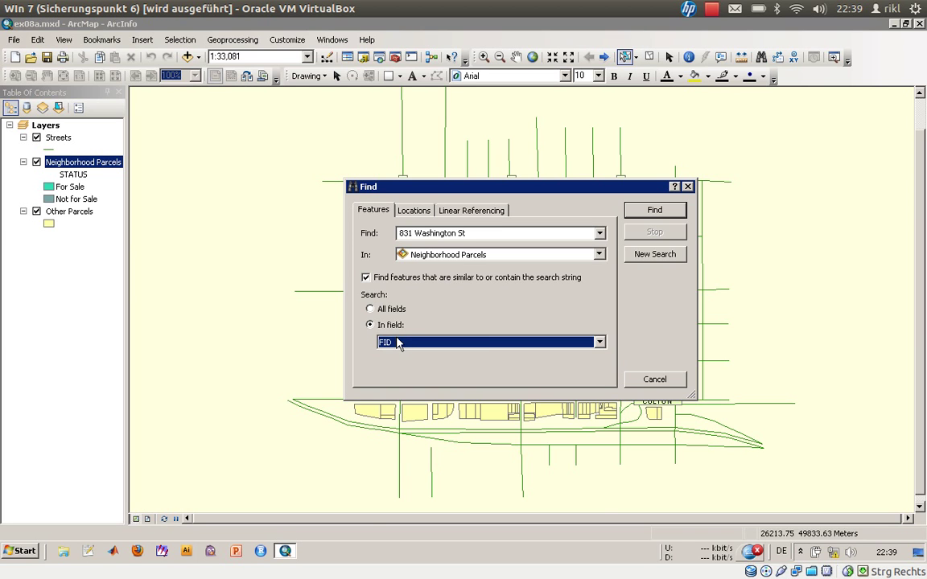
left_click(399, 344)
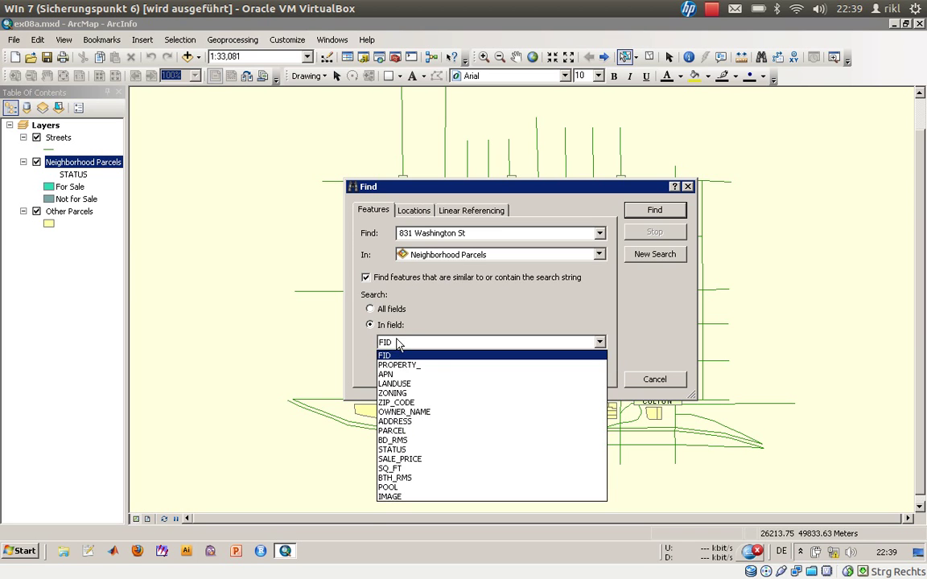
left_click(414, 422)
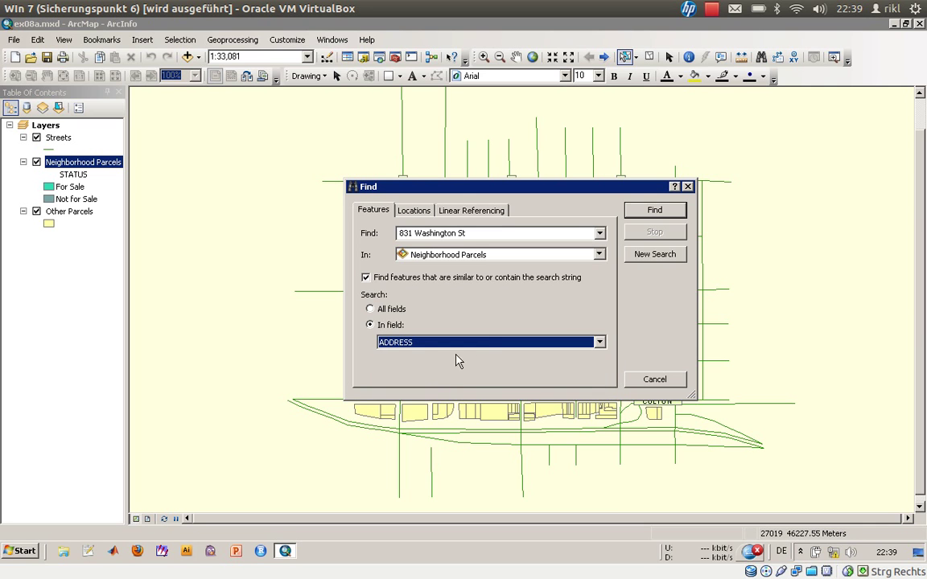
left_click(654, 211)
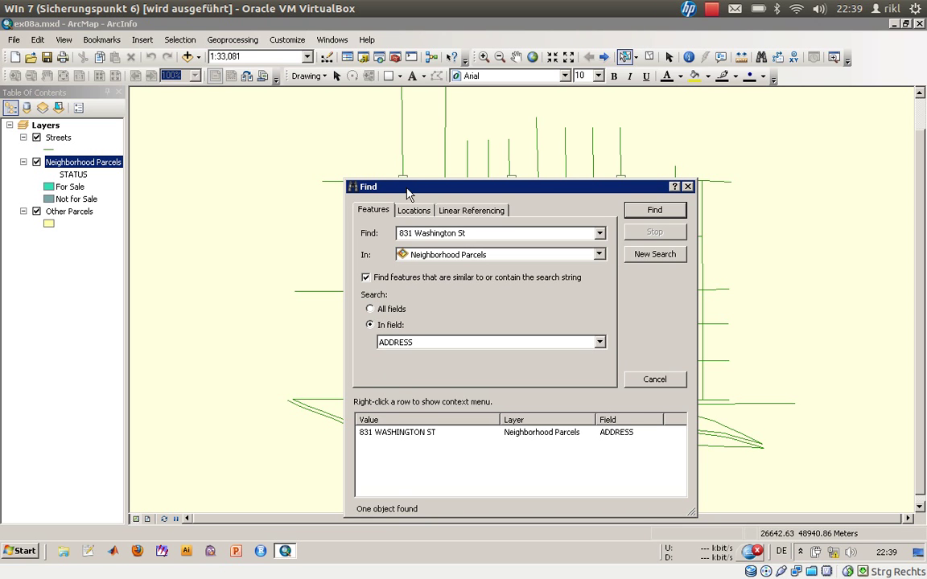
left_click_drag(408, 193, 96, 49)
Flash the 831 WASHINGTON ST parcel on the map and pan to it.
left_click(88, 297)
right_click(88, 296)
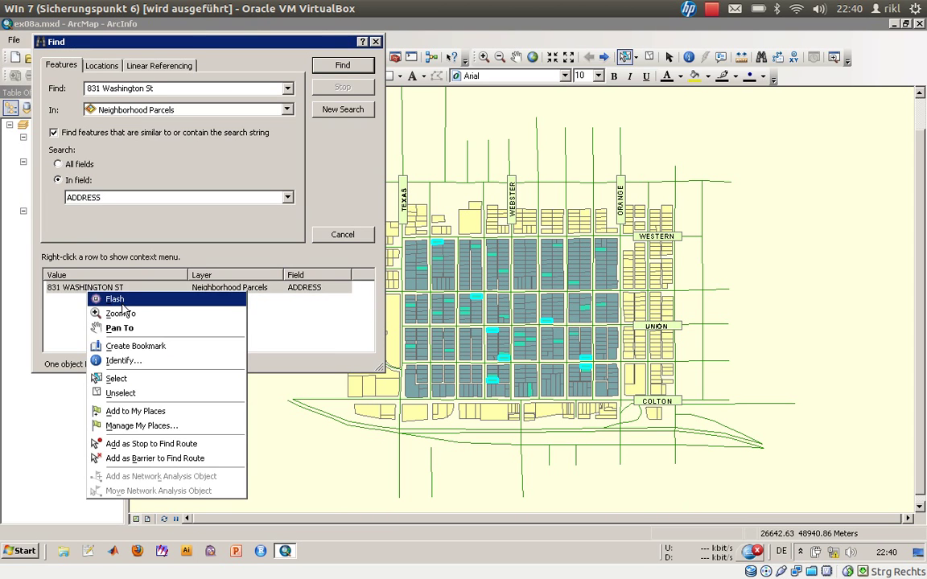
left_click(122, 303)
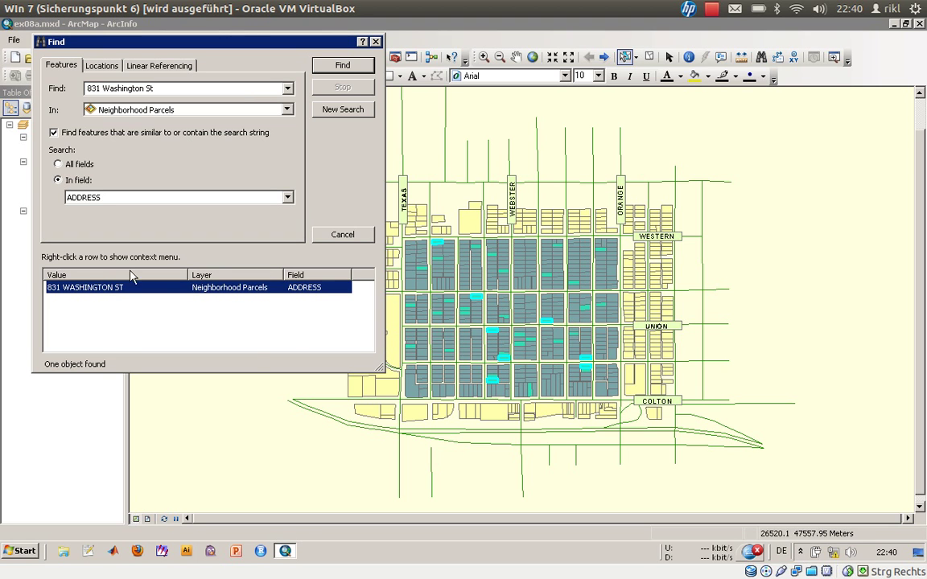
right_click(97, 284)
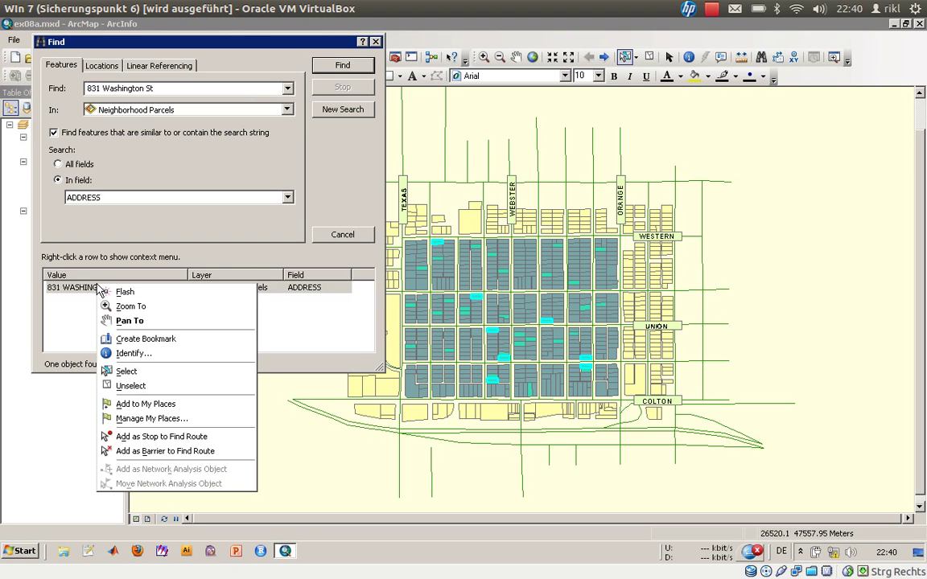
left_click(125, 321)
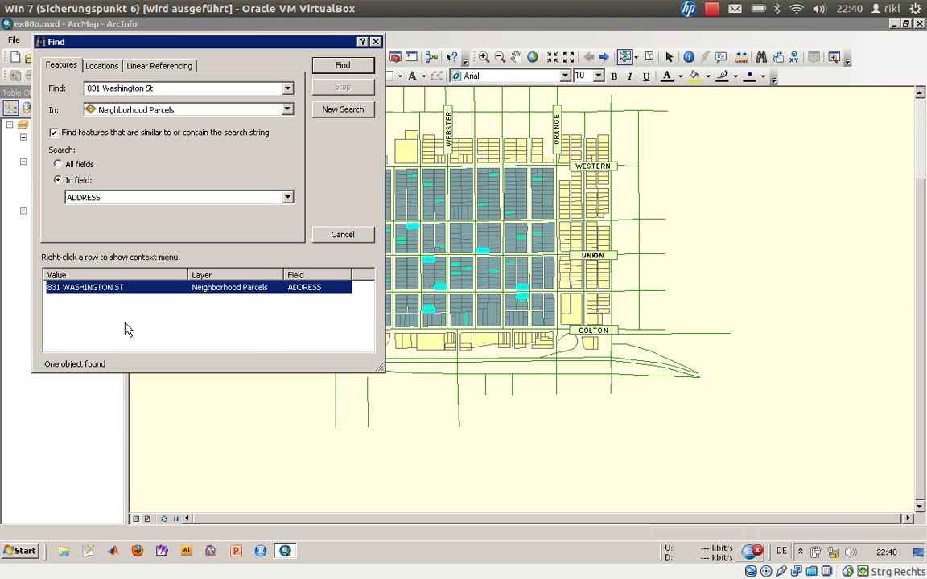
Zoom to the 831 WASHINGTON ST parcel, then return to the previous map extent.
right_click(105, 280)
right_click(100, 286)
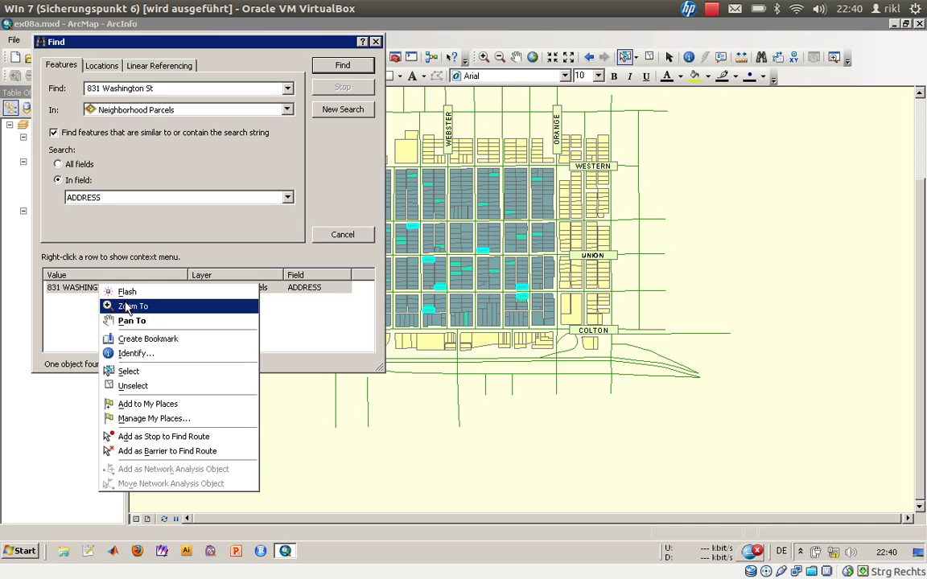
left_click(128, 307)
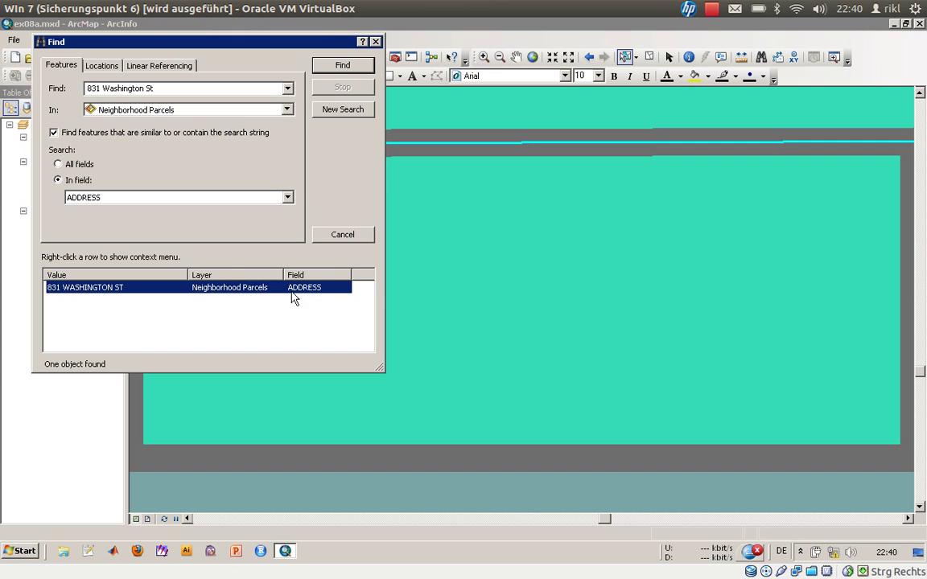
left_click(589, 57)
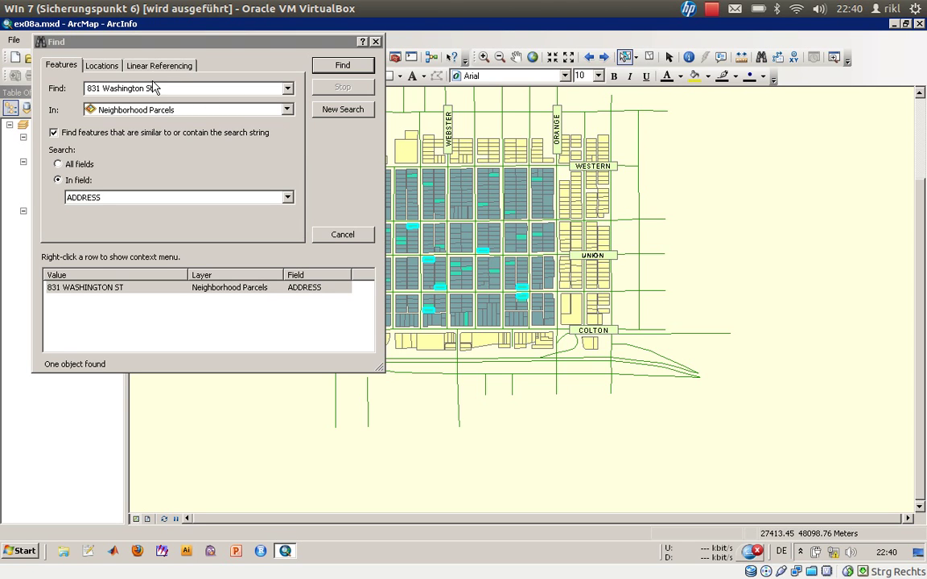
Search the Neighborhood Parcels BD_RMS field for 2, returning 423 matches.
left_click(183, 91)
left_click_drag(183, 93, 46, 91)
type("2")
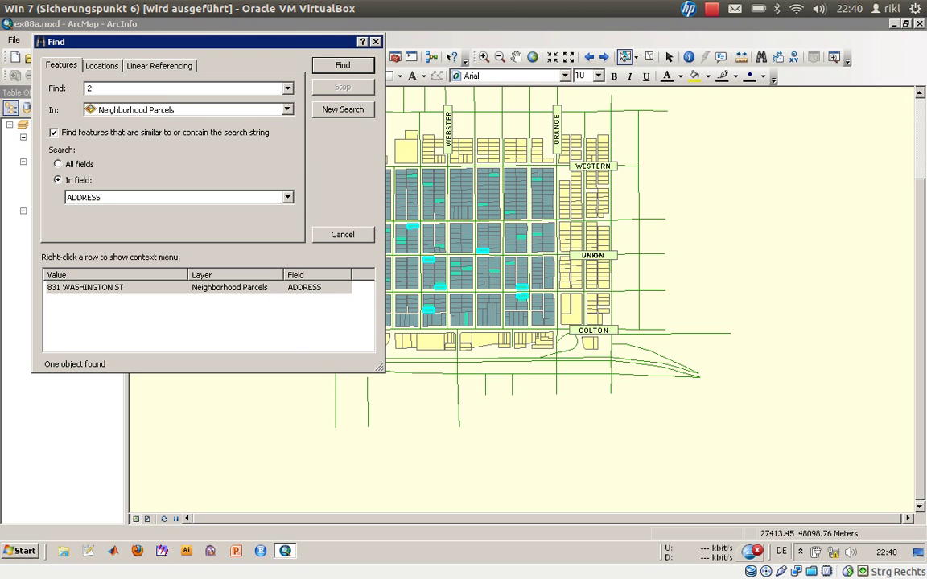
left_click(145, 200)
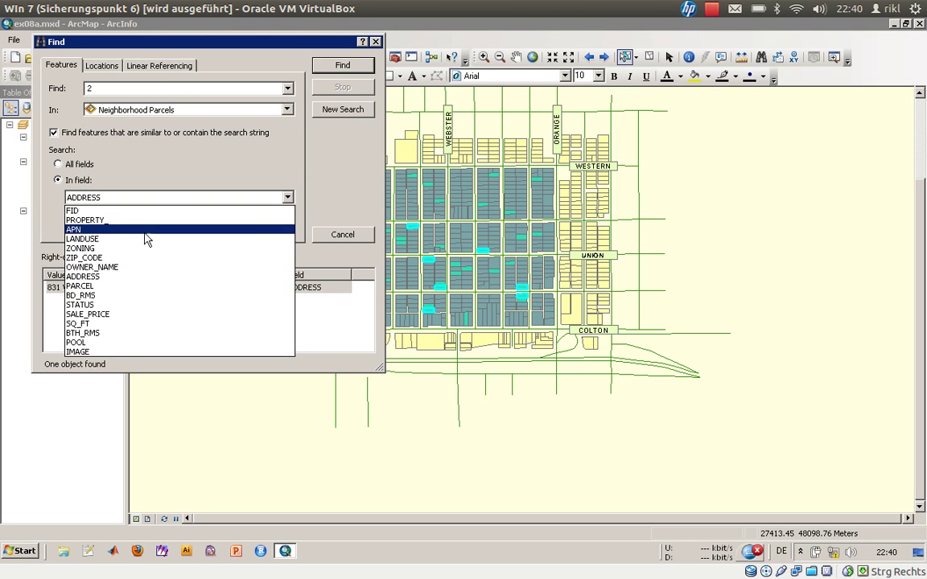
left_click(152, 297)
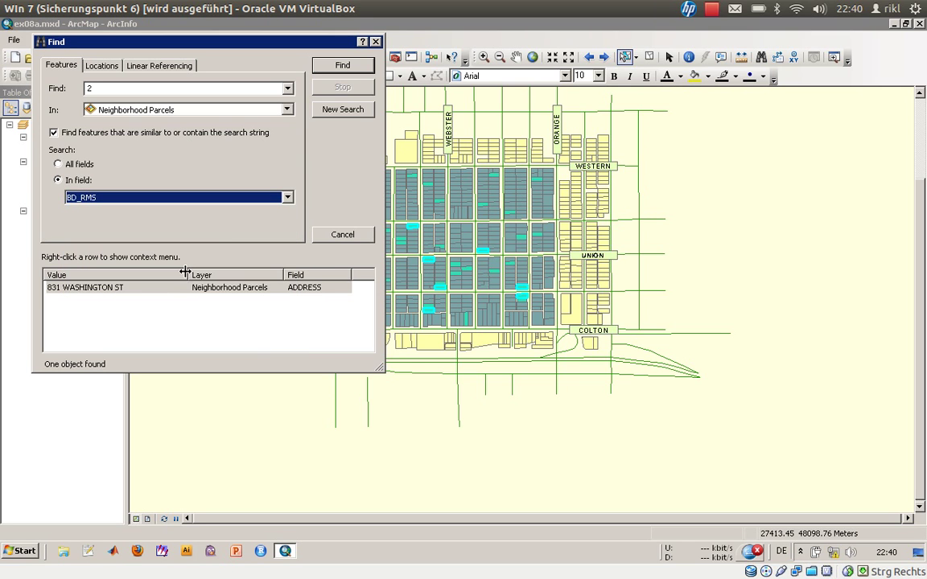
left_click(317, 66)
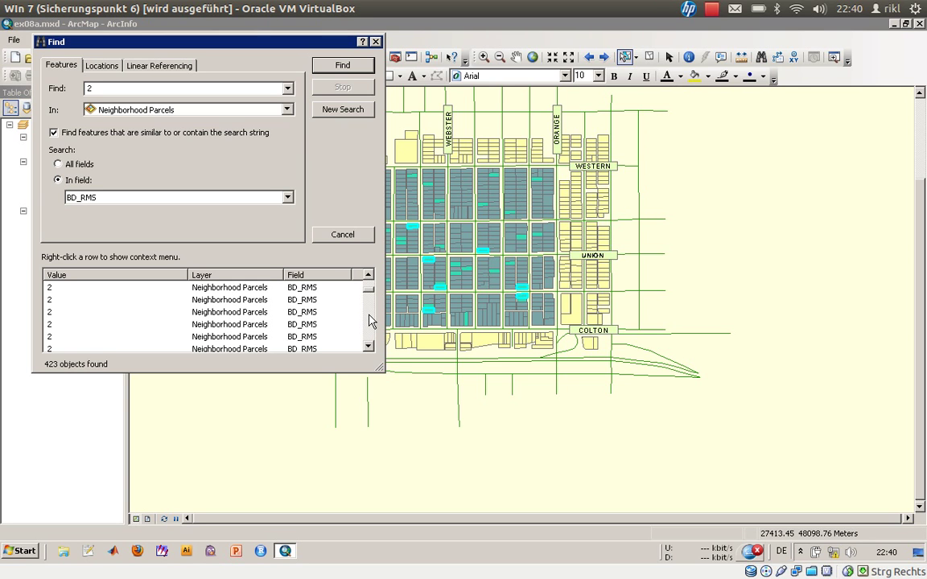
Flash several matching parcels on the map, enlarging the results list to show more.
left_click(172, 313)
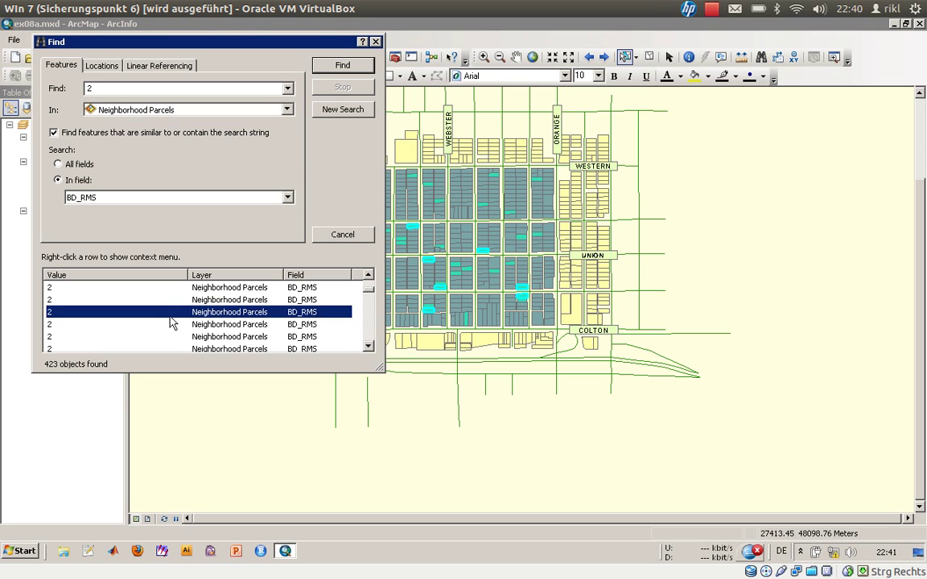
left_click(153, 324)
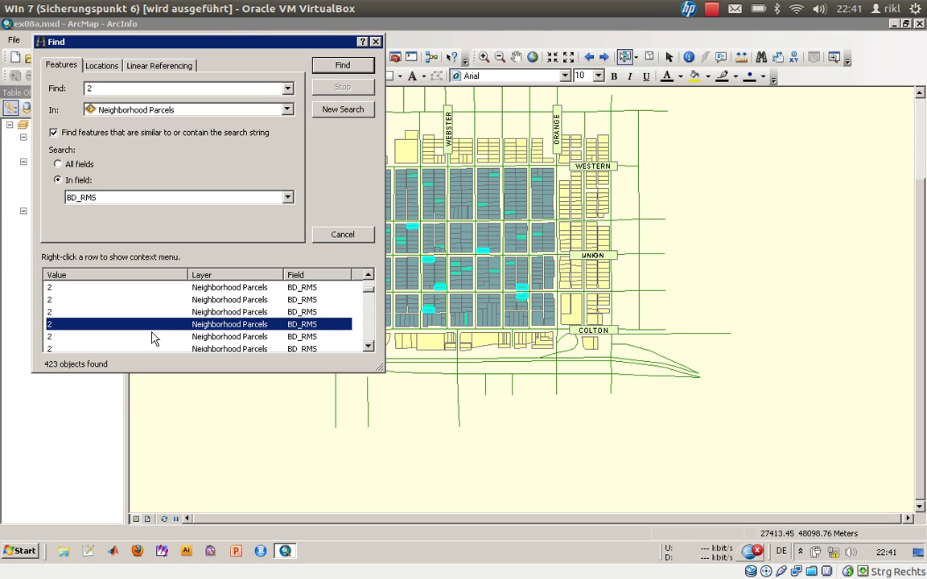
left_click(144, 312)
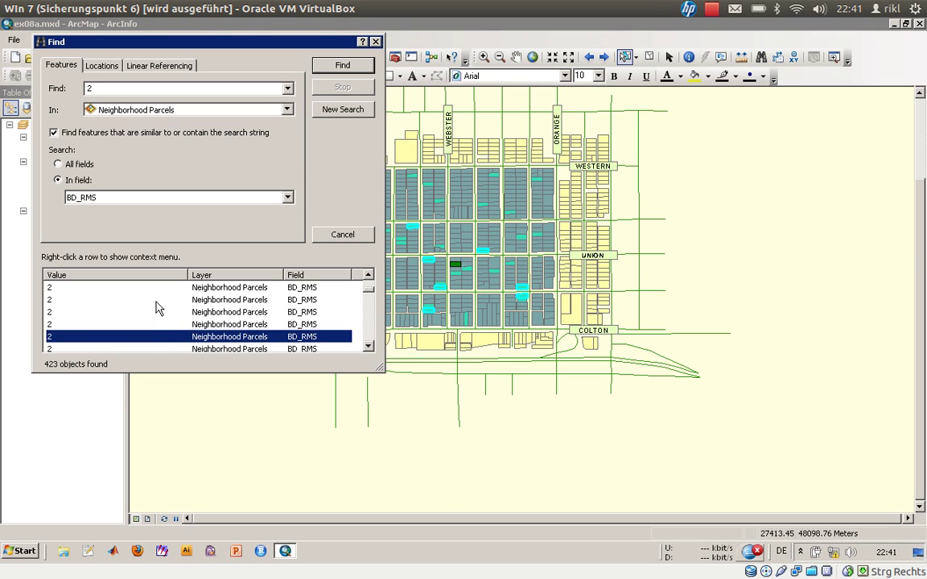
left_click(142, 299)
left_click(160, 287)
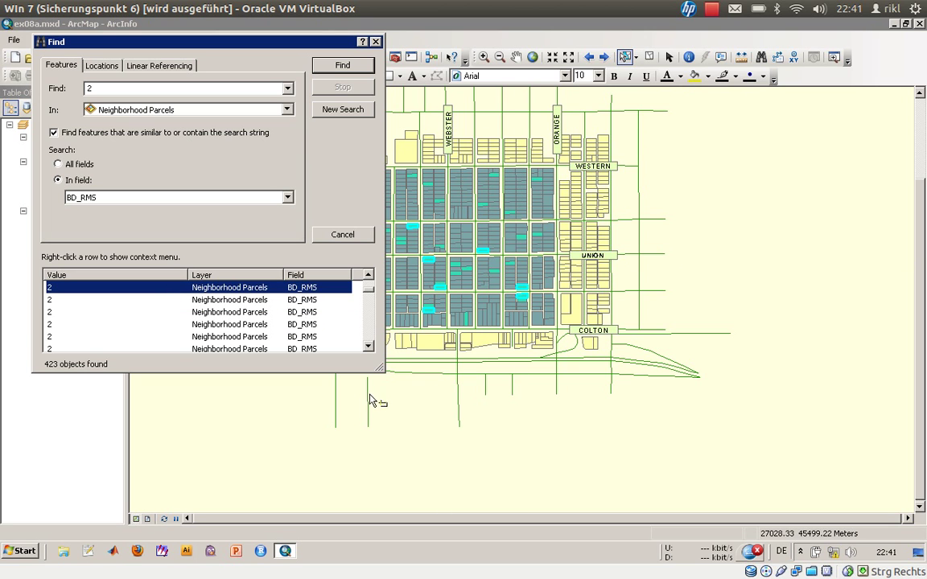
left_click_drag(380, 369, 380, 494)
left_click(200, 390)
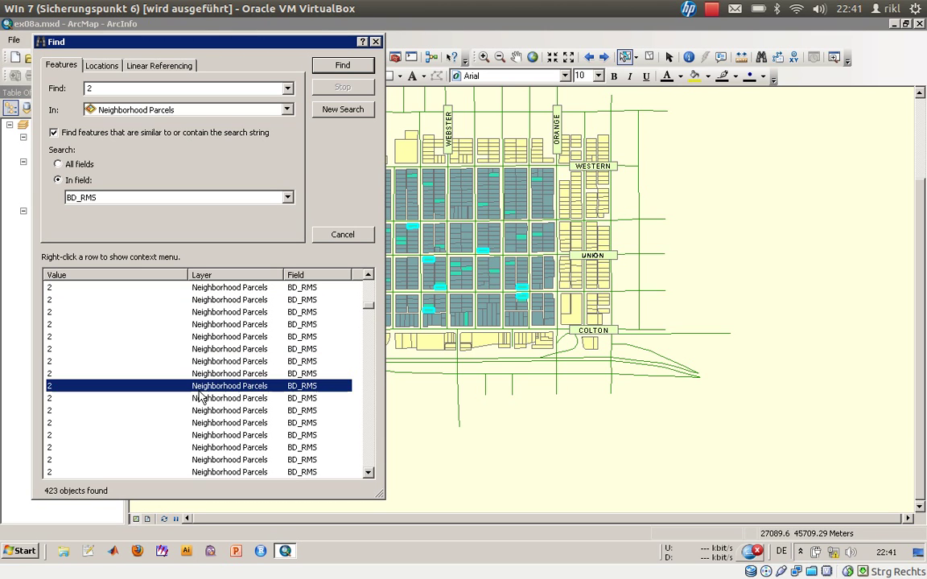
Close Find, reopen the Neighborhood Parcels attribute table and select its IMAGE column.
left_click(375, 43)
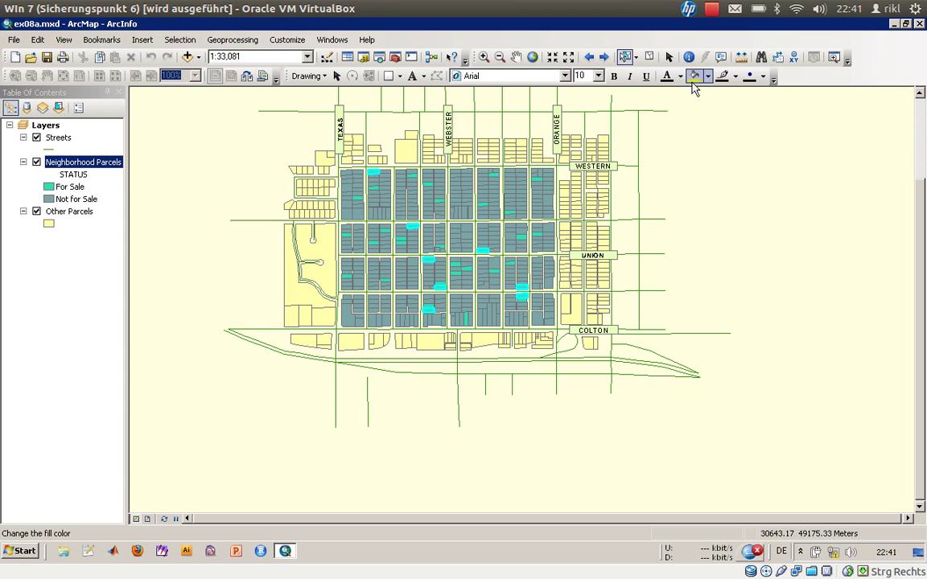
right_click(70, 168)
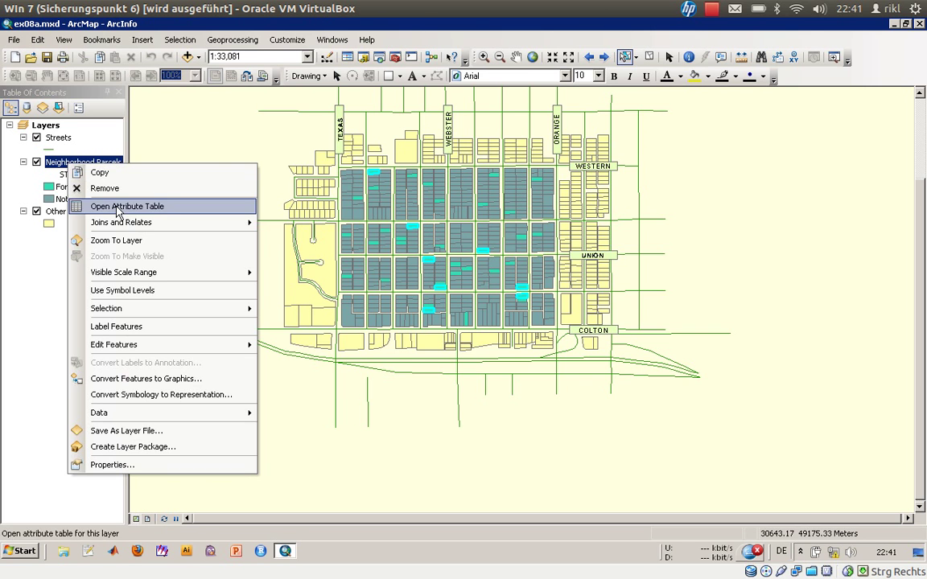
left_click(108, 202)
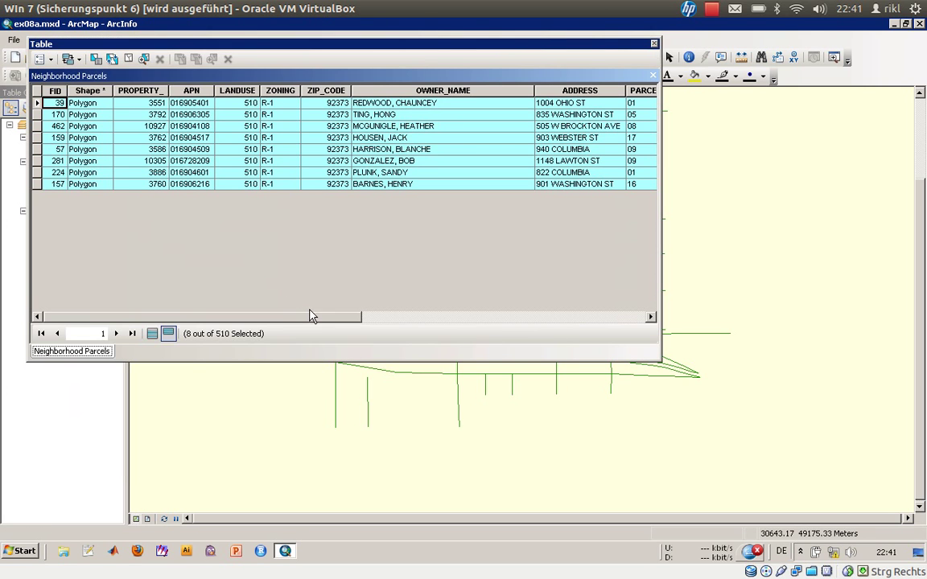
left_click_drag(319, 320, 612, 310)
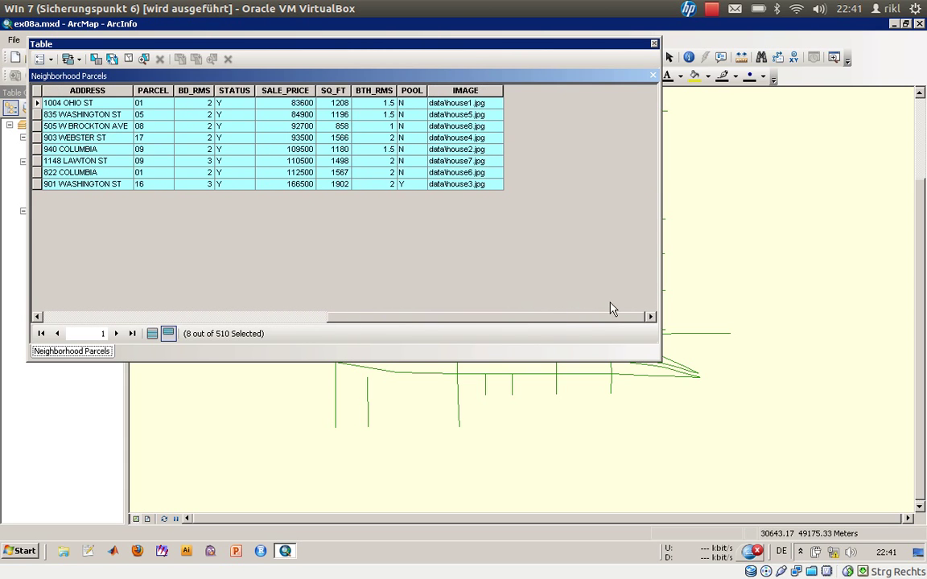
left_click(466, 91)
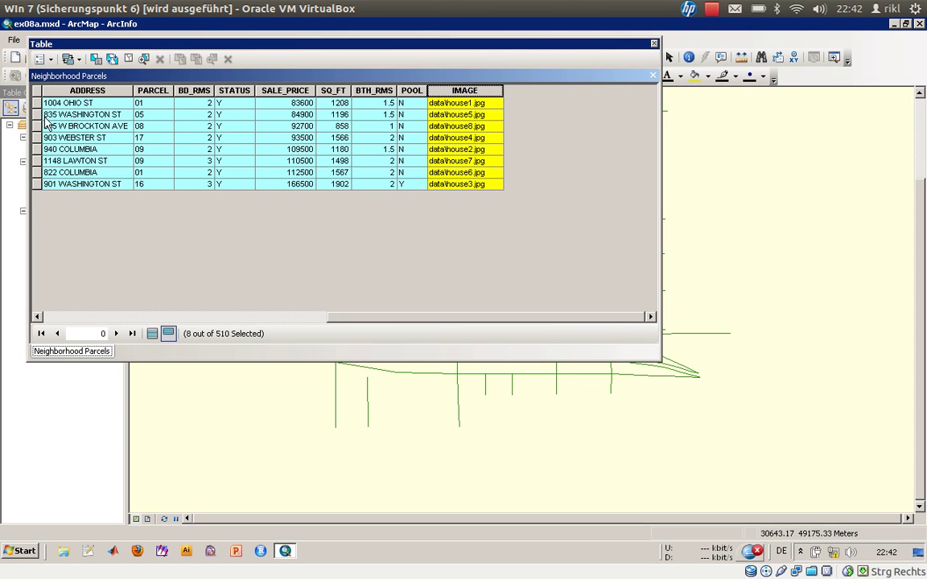
Close the table and enable Neighborhood Parcels hyperlinks as documents from the IMAGE field.
left_click(654, 43)
double_click(81, 160)
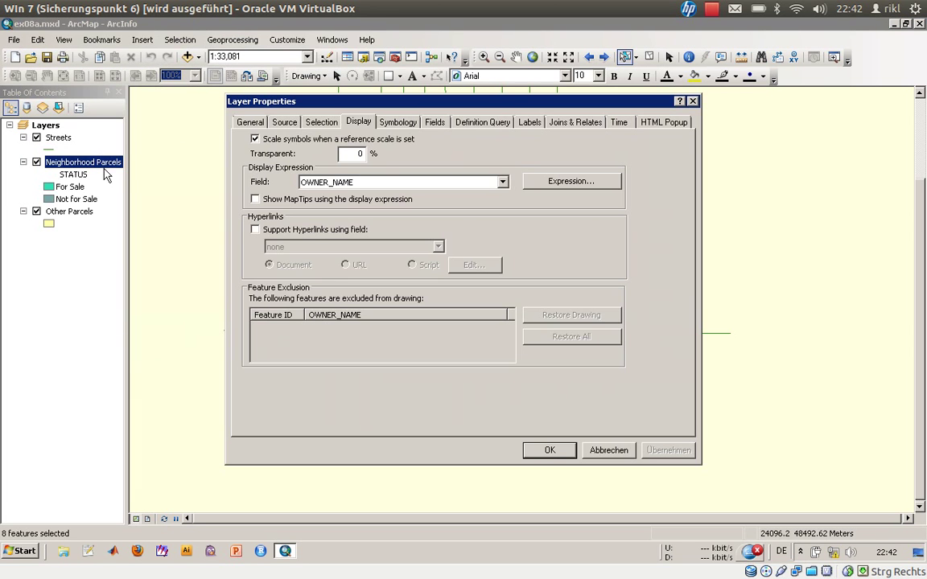
left_click(255, 229)
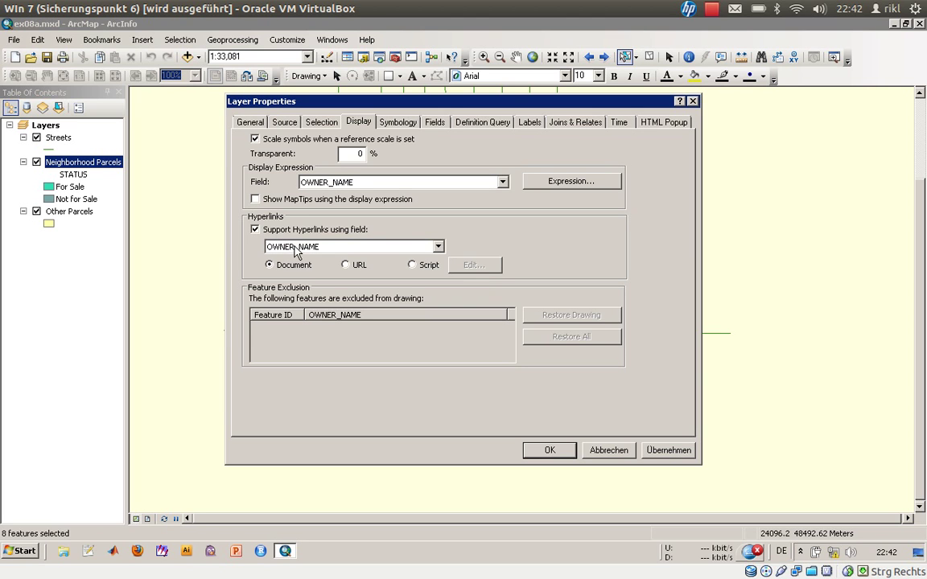
left_click(296, 248)
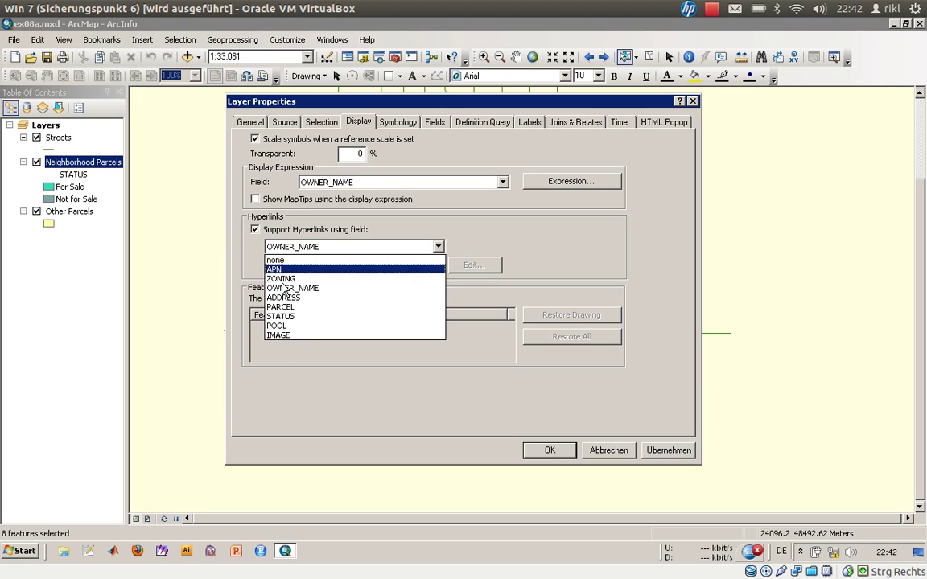
left_click(276, 335)
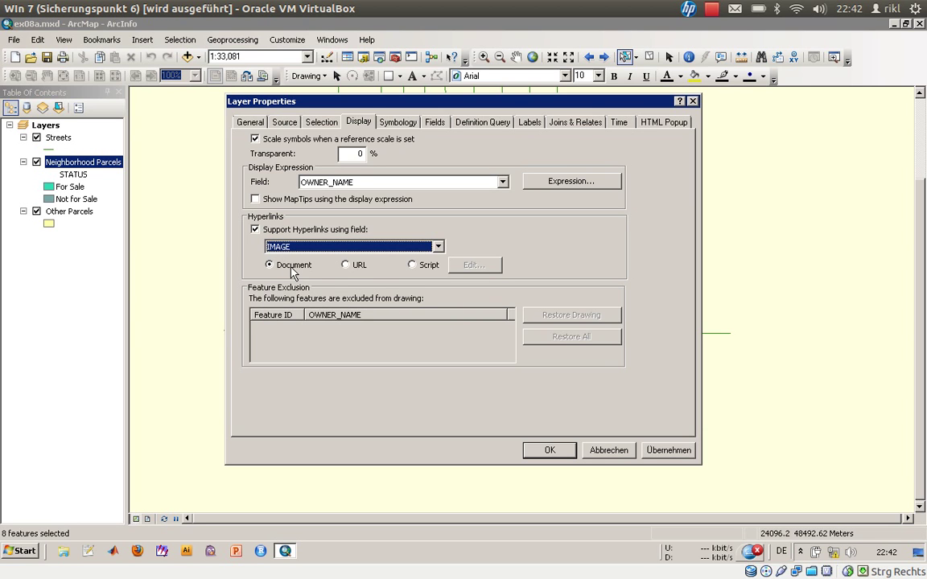
left_click(554, 450)
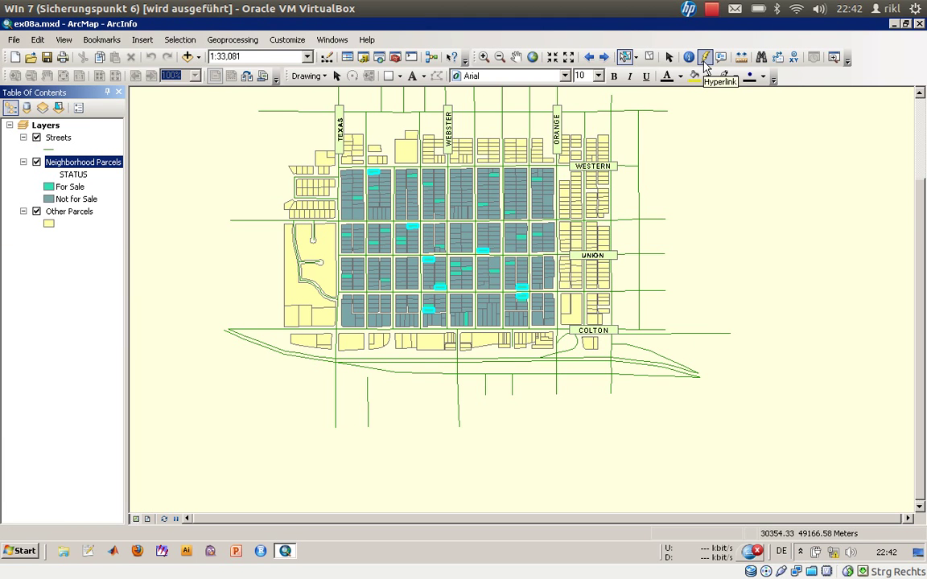
With the Hyperlink tool, open and close the house2, house6 and house3 parcel photos.
left_click(705, 57)
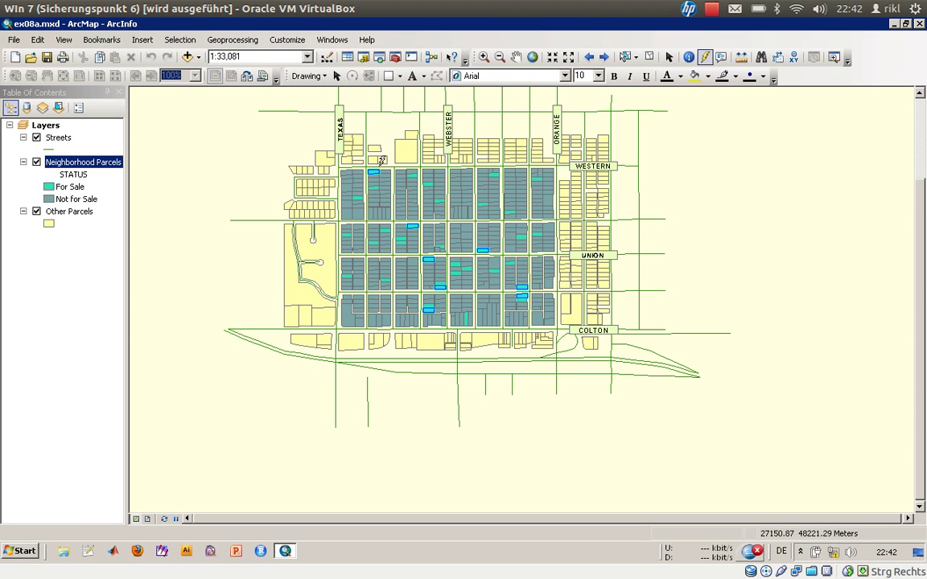
left_click(429, 257)
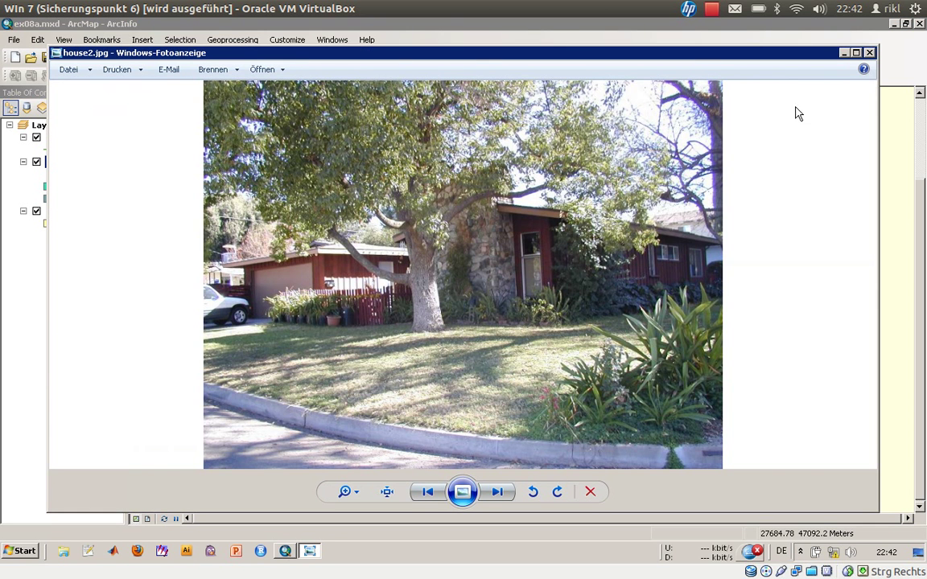
left_click(869, 53)
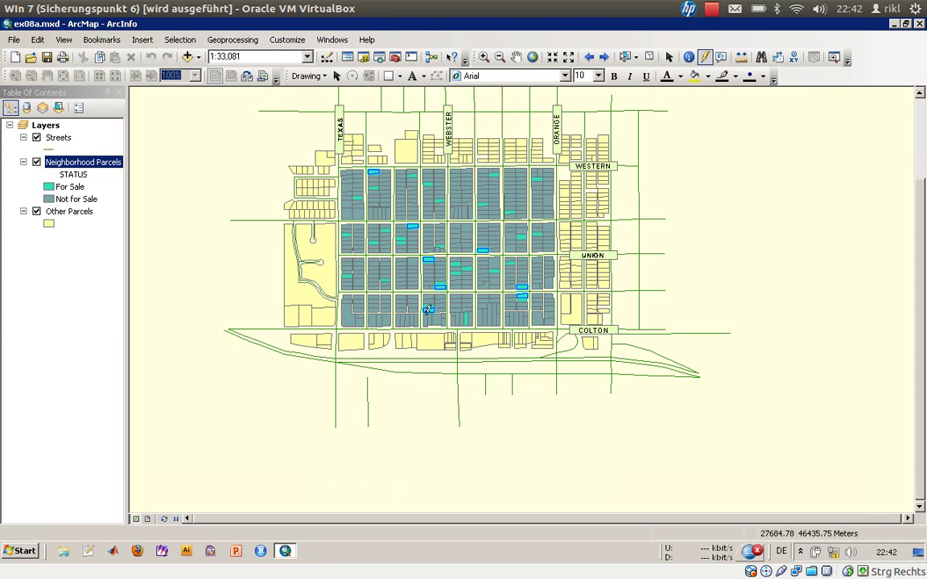
mouse_move(429, 306)
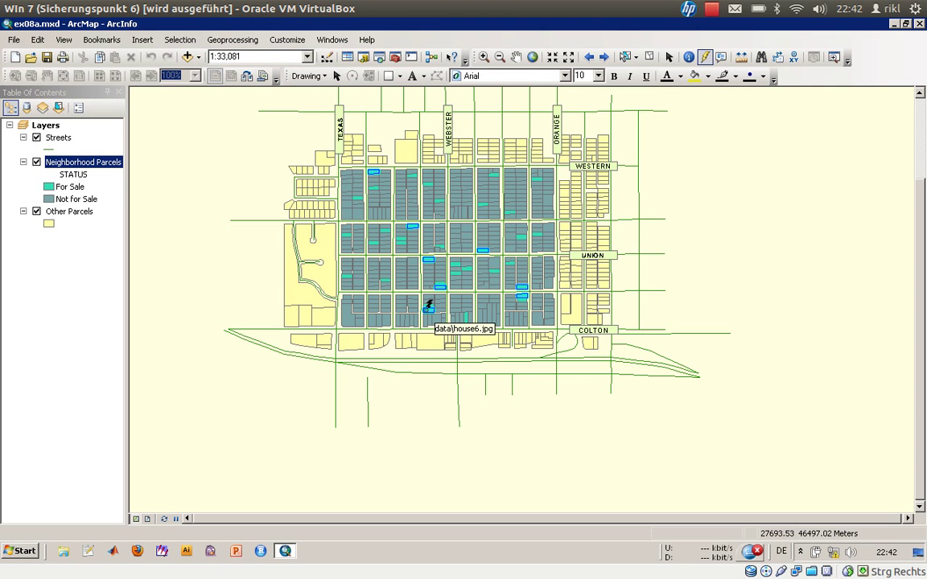
left_click(429, 305)
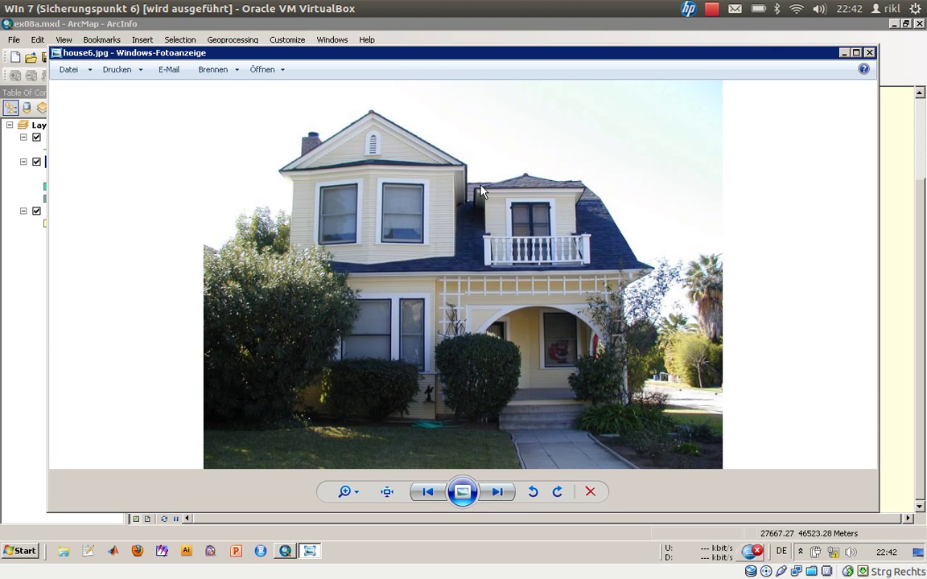
left_click(868, 53)
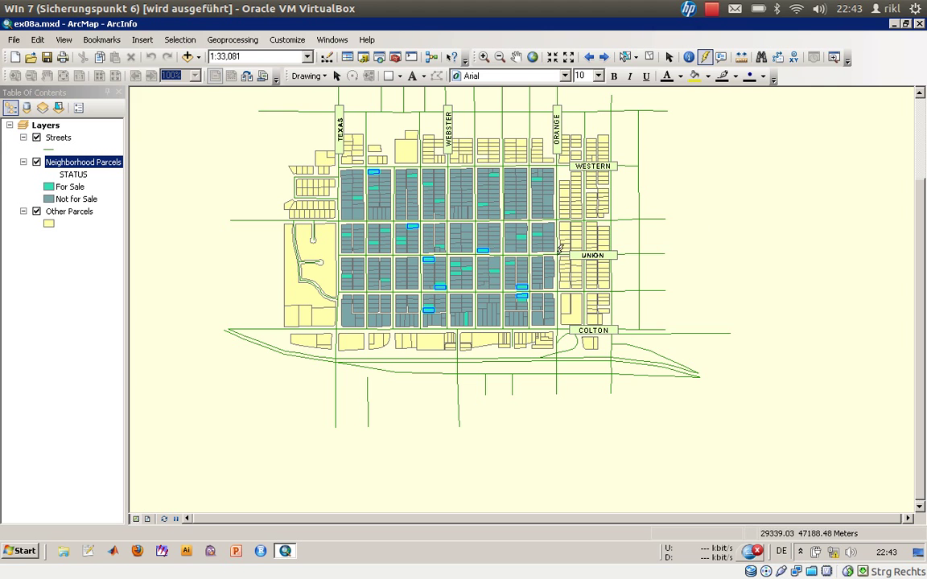
left_click(521, 291)
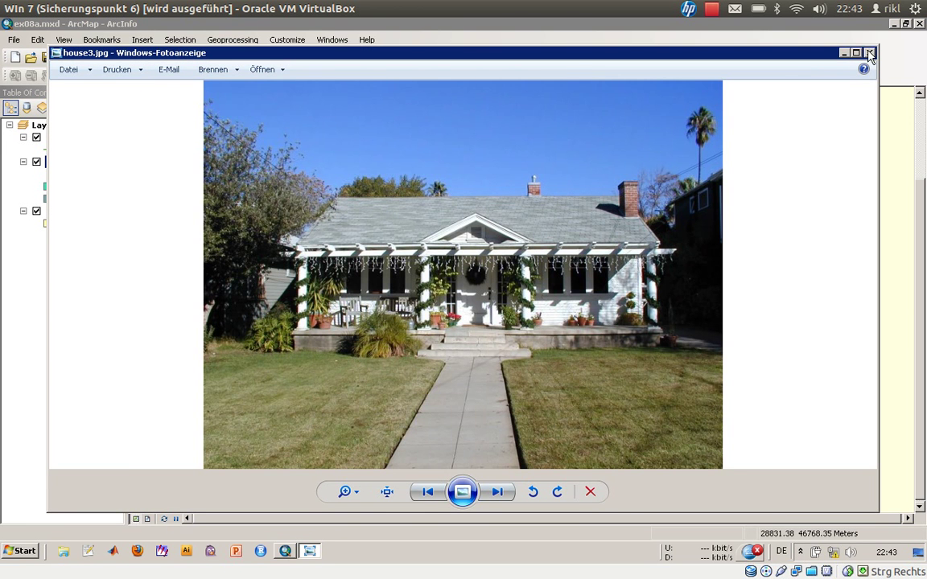
left_click(869, 53)
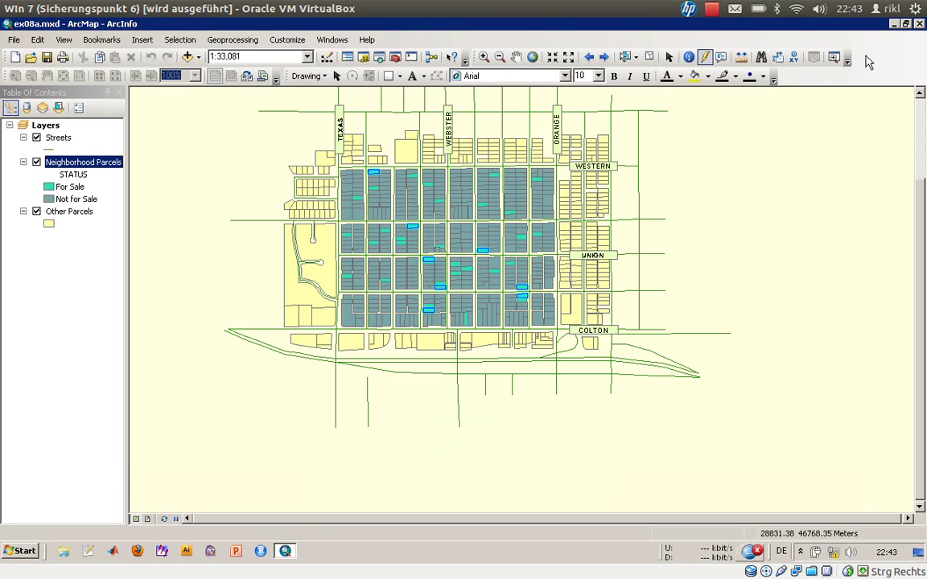